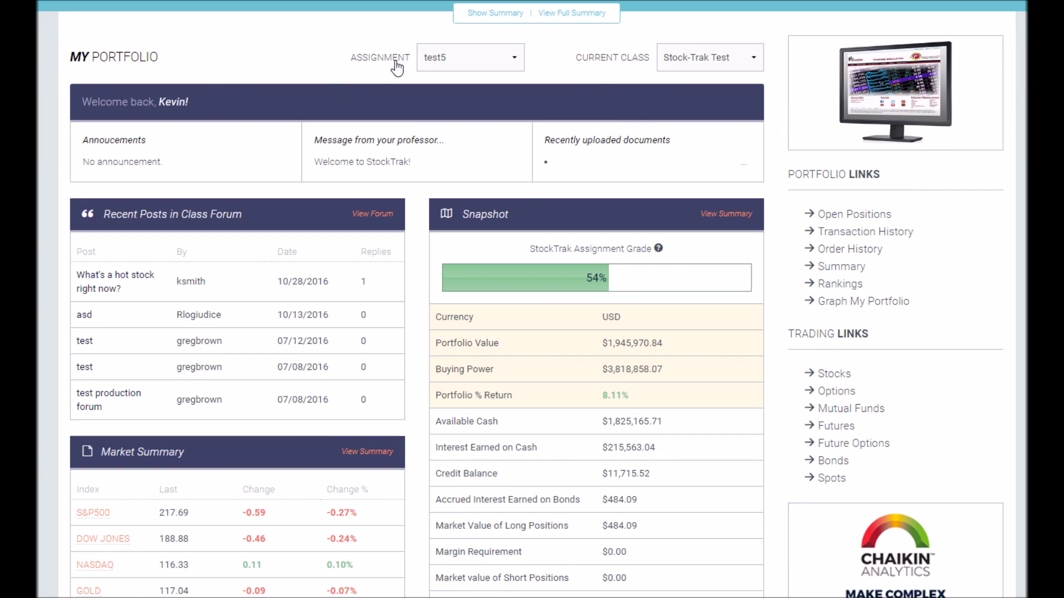
Check which assignments and classes can be chosen for the portfolio.
{"action": "left_click", "coordinate": [470, 60]}
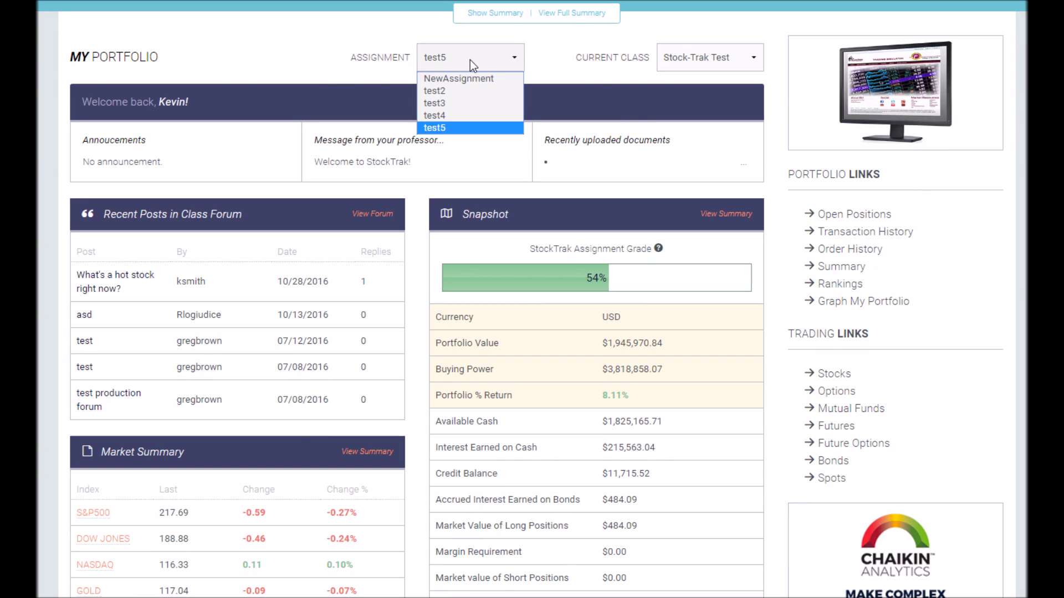
{"action": "left_click", "coordinate": [470, 60]}
{"action": "left_click", "coordinate": [720, 57]}
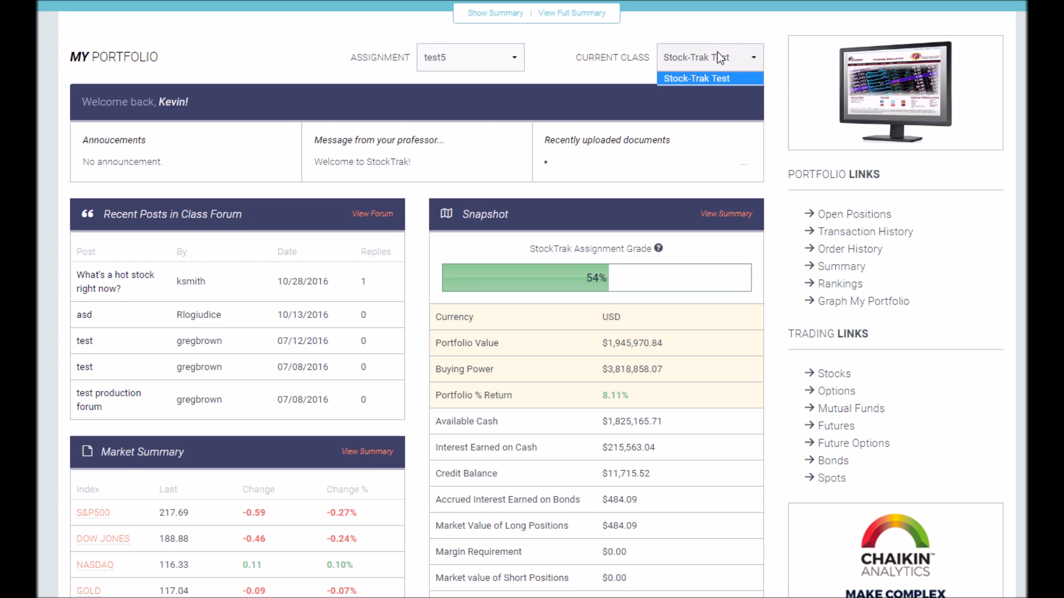
{"action": "left_click", "coordinate": [720, 57]}
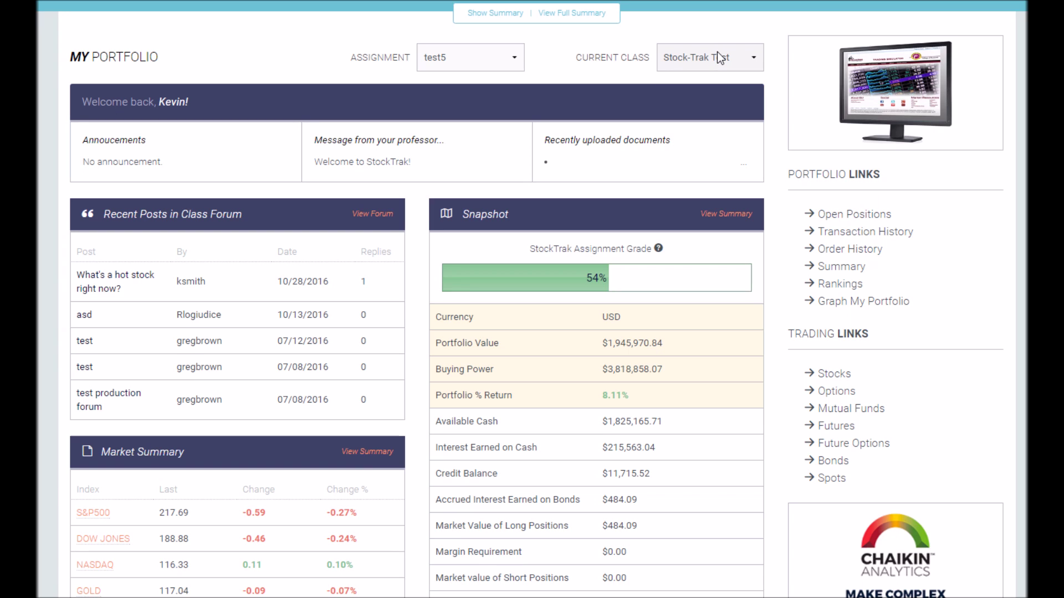
{"action": "left_click", "coordinate": [722, 58]}
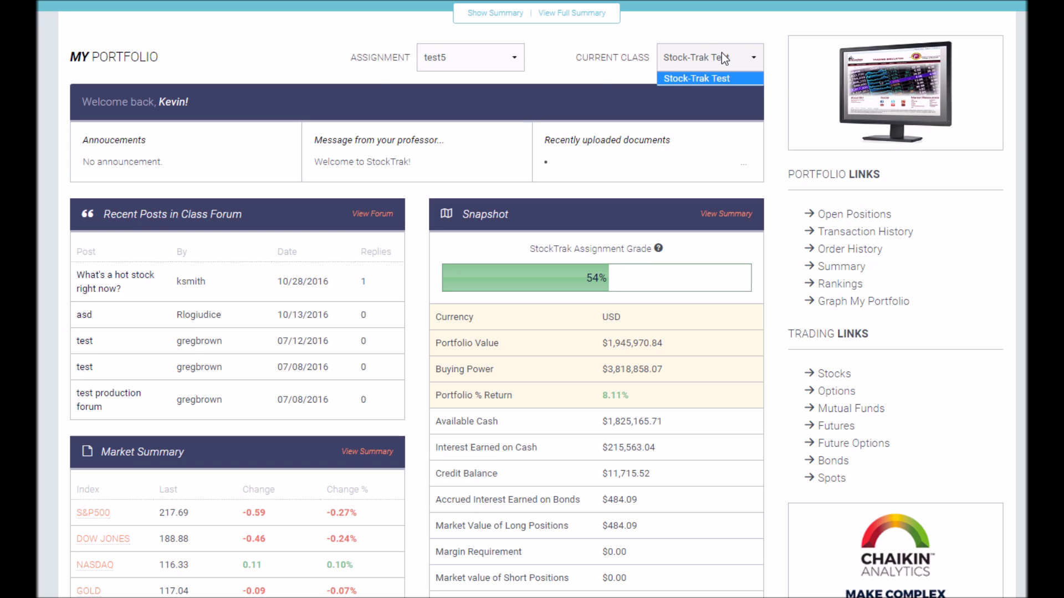
{"action": "left_click", "coordinate": [721, 58]}
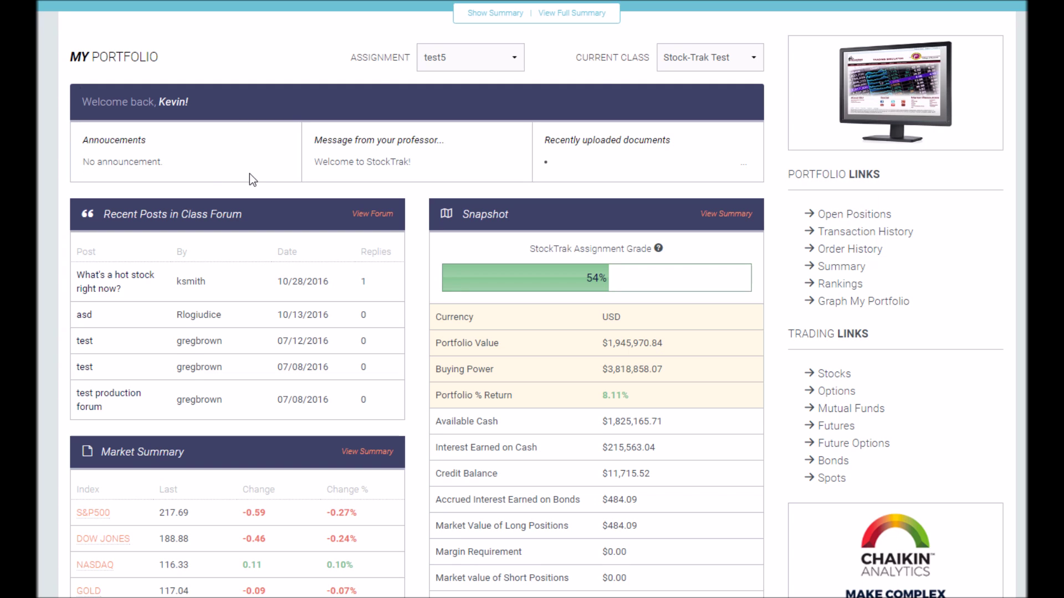
Review the professor's message, recently uploaded documents, portfolio snapshot, market summary and watchlist on the portfolio page.
{"action": "left_click_drag", "start_coordinate": [308, 141], "coordinate": [451, 131]}
{"action": "left_click", "coordinate": [551, 128]}
{"action": "scroll", "coordinate": [331, 117], "scroll_direction": "down", "scroll_amount": 3}
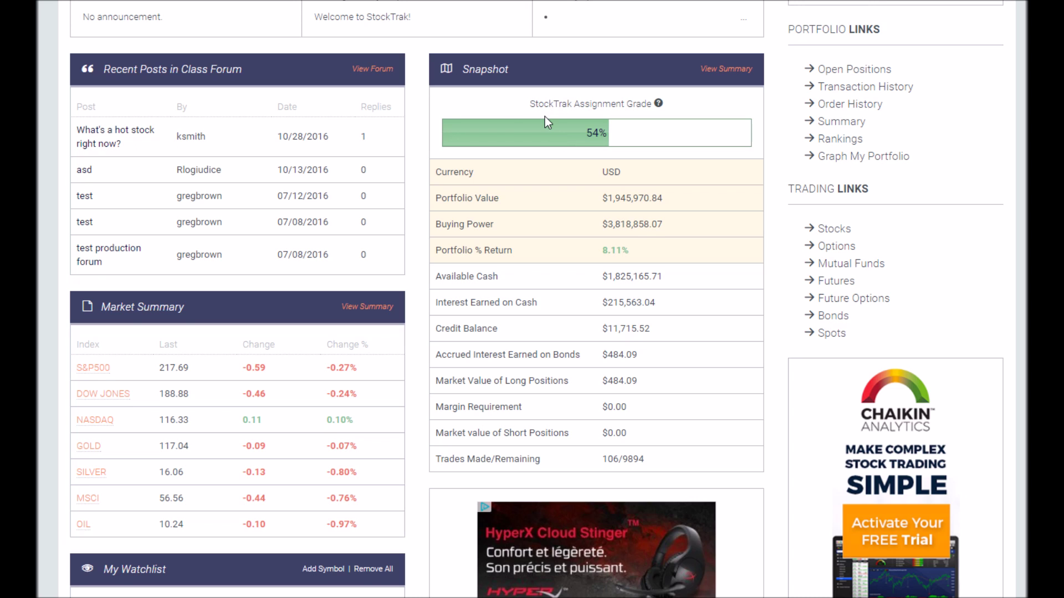
{"action": "scroll", "coordinate": [545, 121], "scroll_direction": "down", "scroll_amount": 1}
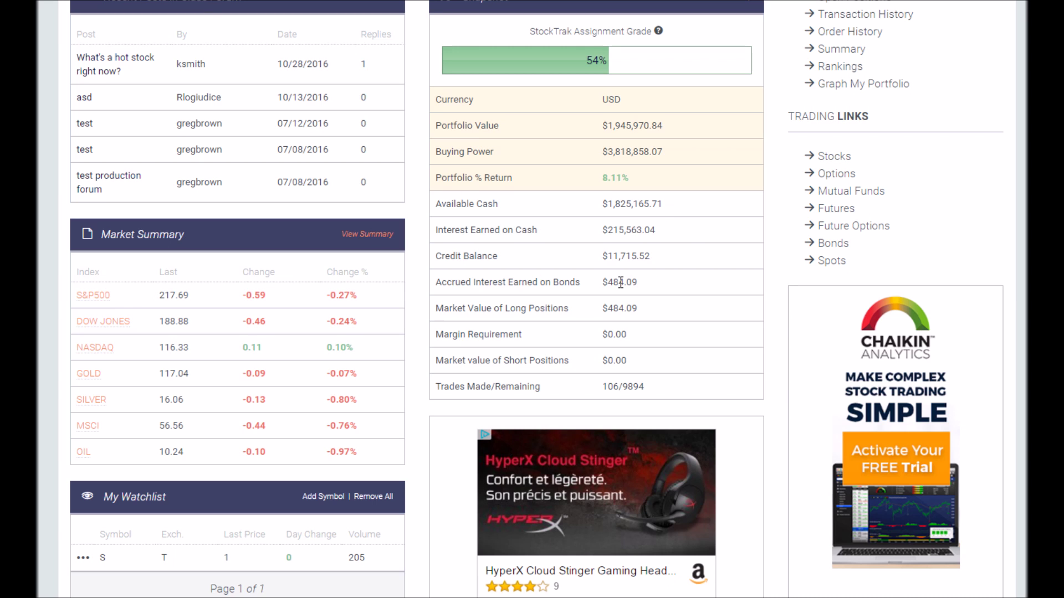
{"action": "scroll", "coordinate": [231, 141], "scroll_direction": "down", "scroll_amount": 4}
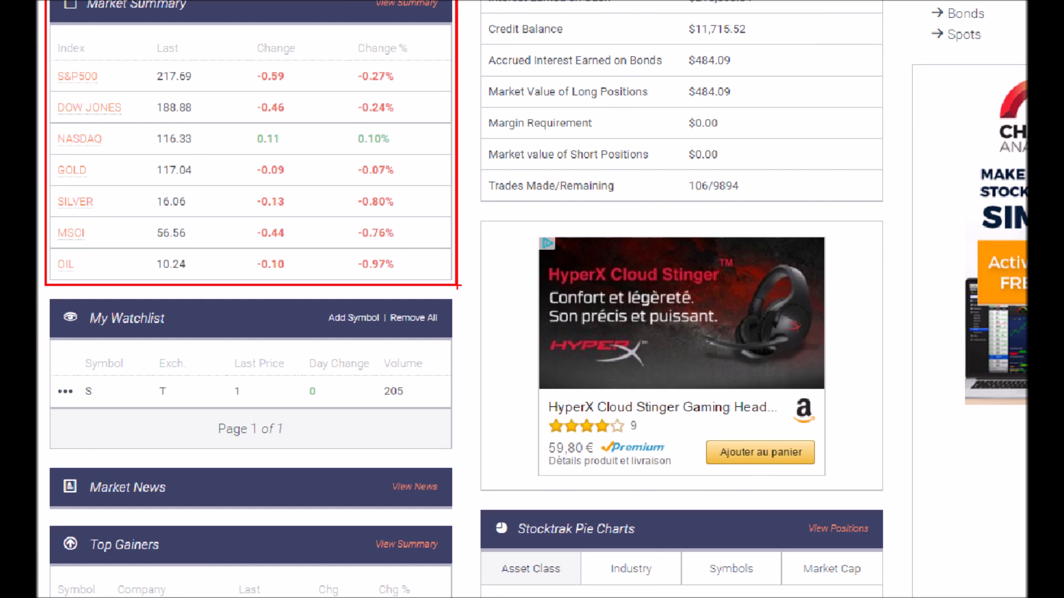
{"action": "scroll", "coordinate": [169, 87], "scroll_direction": "down", "scroll_amount": 4}
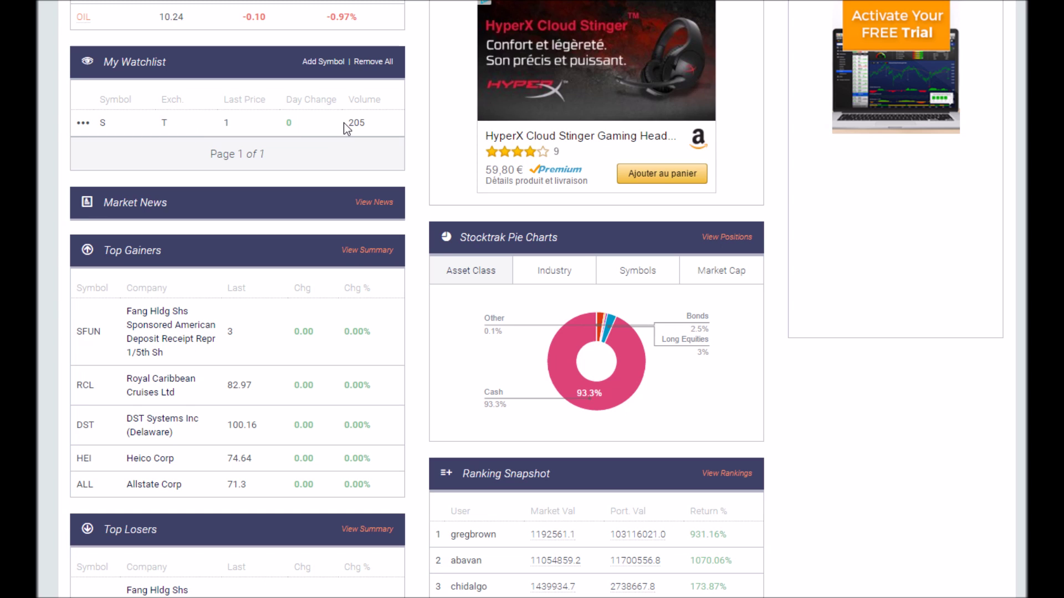
View the portfolio pie chart by Industry, Symbols and Market Cap, and return it to Asset Class.
{"action": "scroll", "coordinate": [343, 122], "scroll_direction": "down", "scroll_amount": 3}
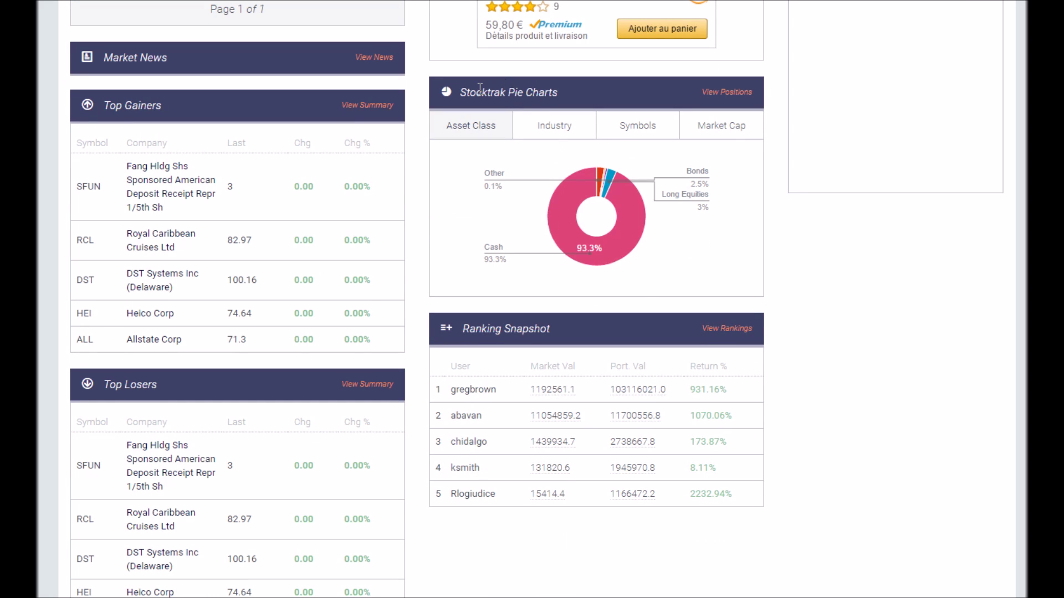
{"action": "left_click", "coordinate": [556, 136]}
{"action": "left_click", "coordinate": [637, 132]}
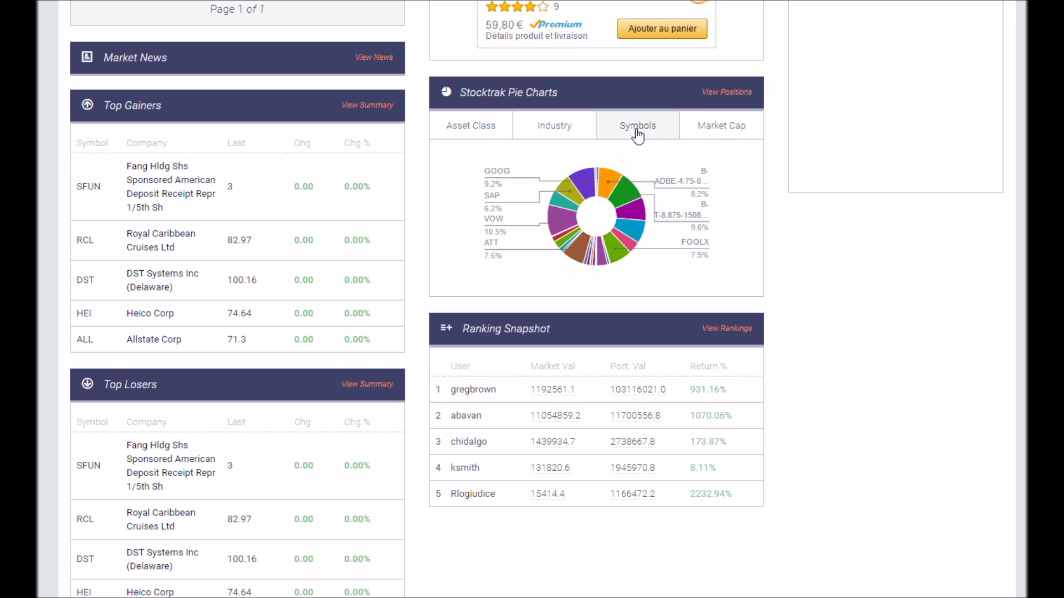
{"action": "left_click", "coordinate": [712, 130]}
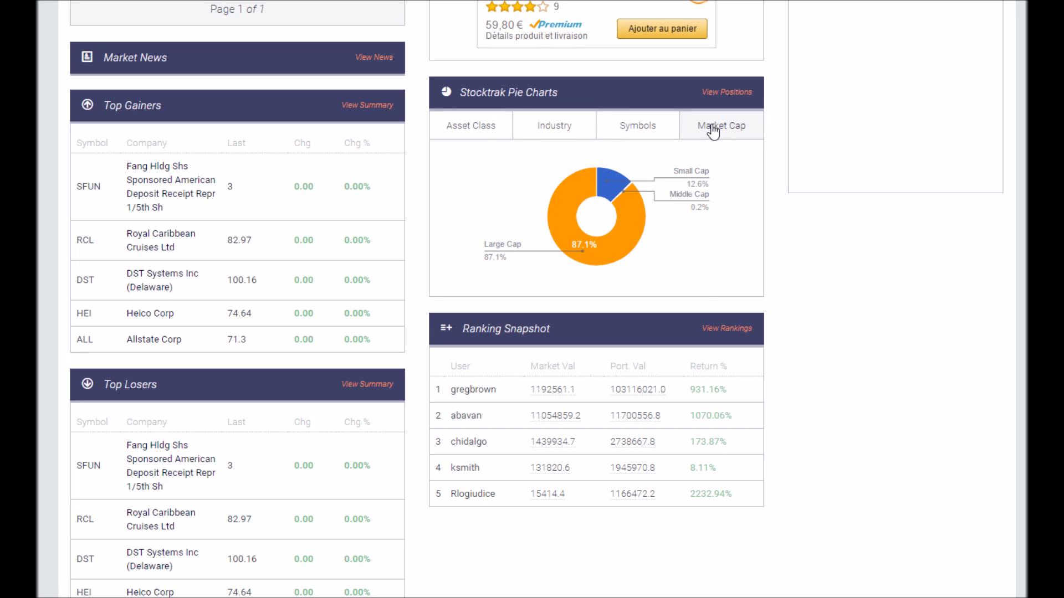
{"action": "left_click", "coordinate": [482, 132]}
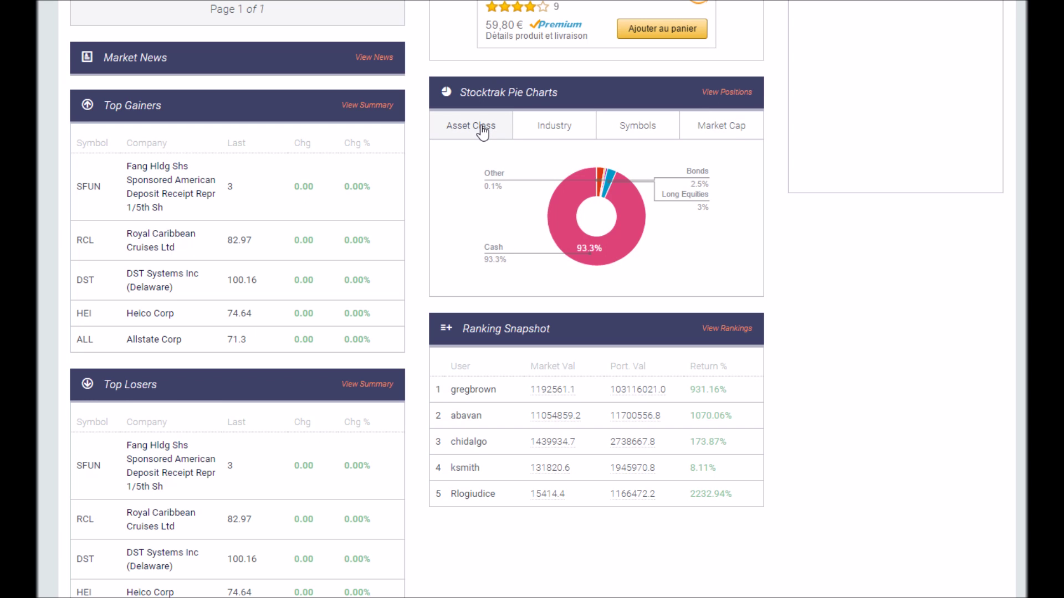
Review the Top Losers, Ranking Snapshot and Most Recent Trades sections of the portfolio page.
{"action": "scroll", "coordinate": [180, 153], "scroll_direction": "down", "scroll_amount": 1}
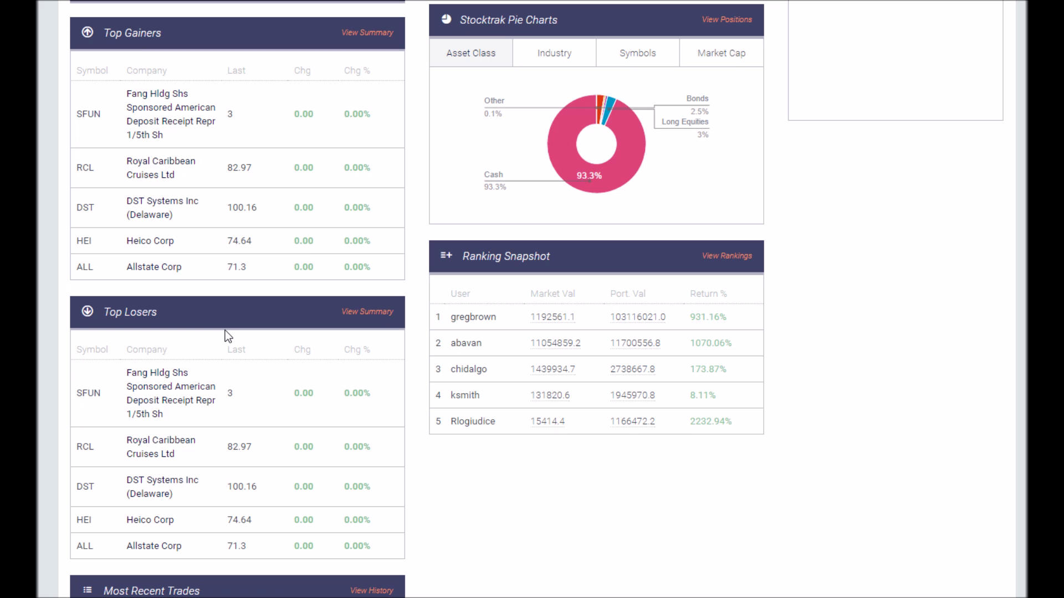
{"action": "scroll", "coordinate": [225, 331], "scroll_direction": "down", "scroll_amount": 3}
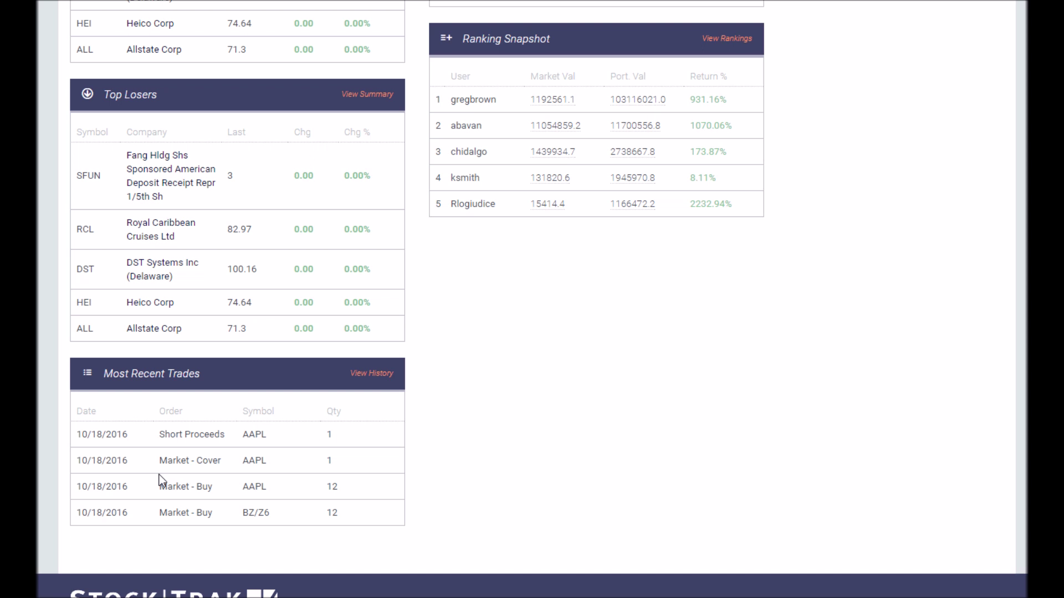
{"action": "scroll", "coordinate": [159, 475], "scroll_direction": "up", "scroll_amount": 15}
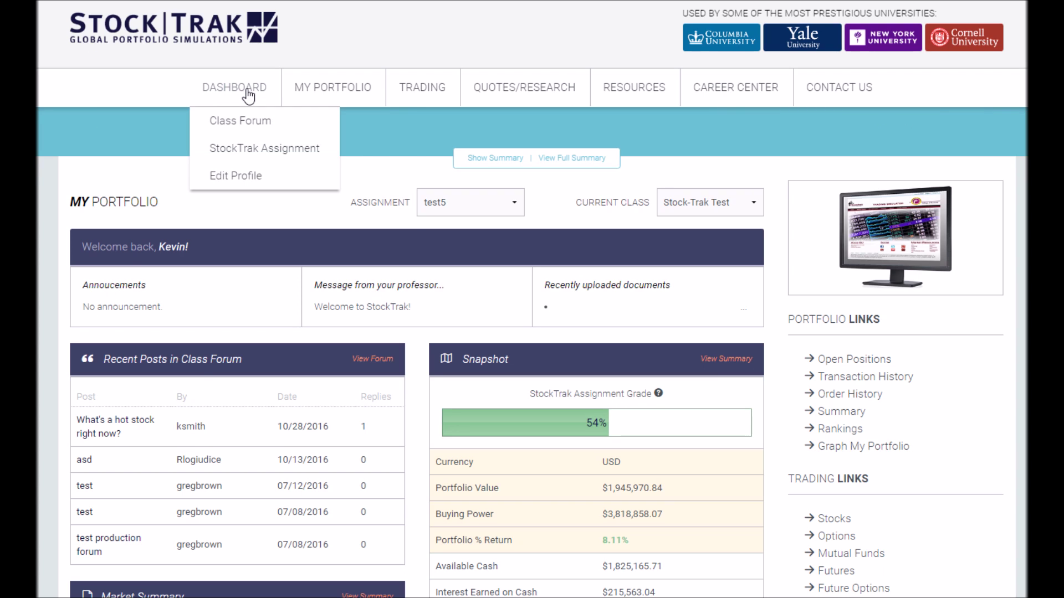
Open the Class Forum and look over its list of posts.
{"action": "mouse_move", "coordinate": [345, 83]}
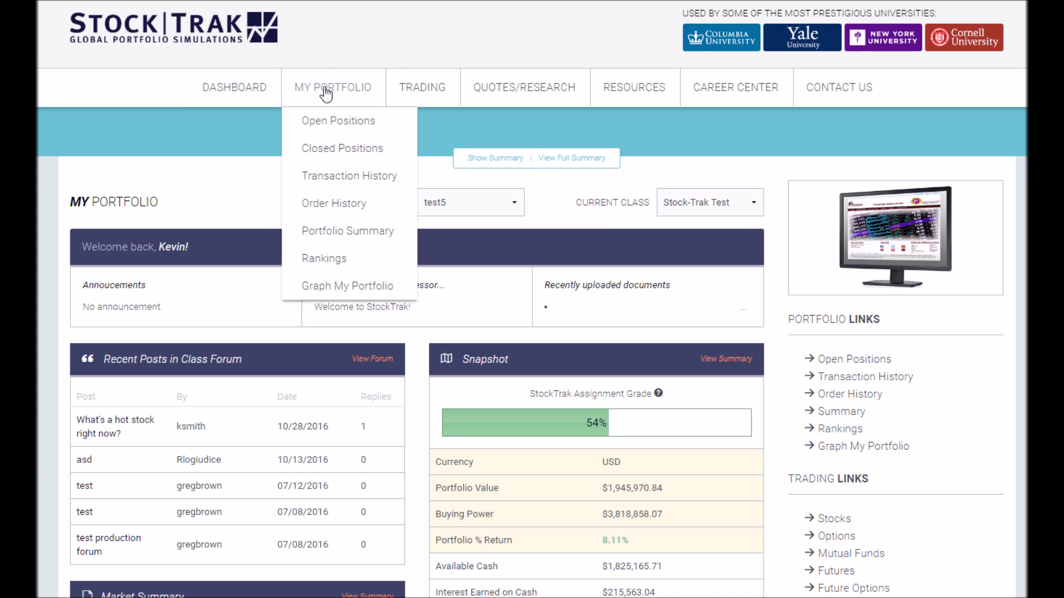
{"action": "mouse_move", "coordinate": [224, 95]}
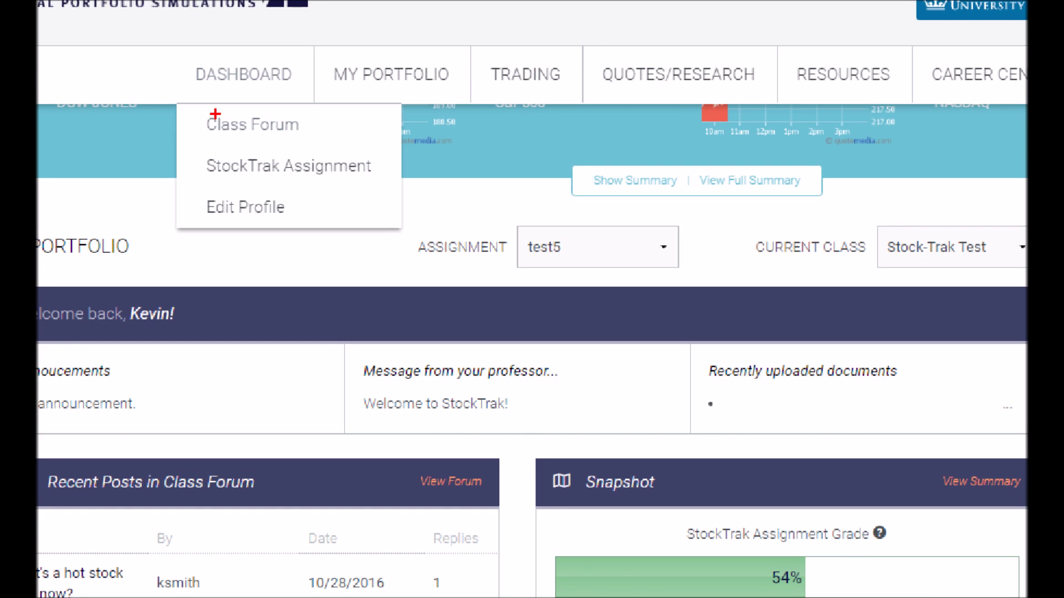
{"action": "left_click_drag", "start_coordinate": [187, 107], "coordinate": [373, 142]}
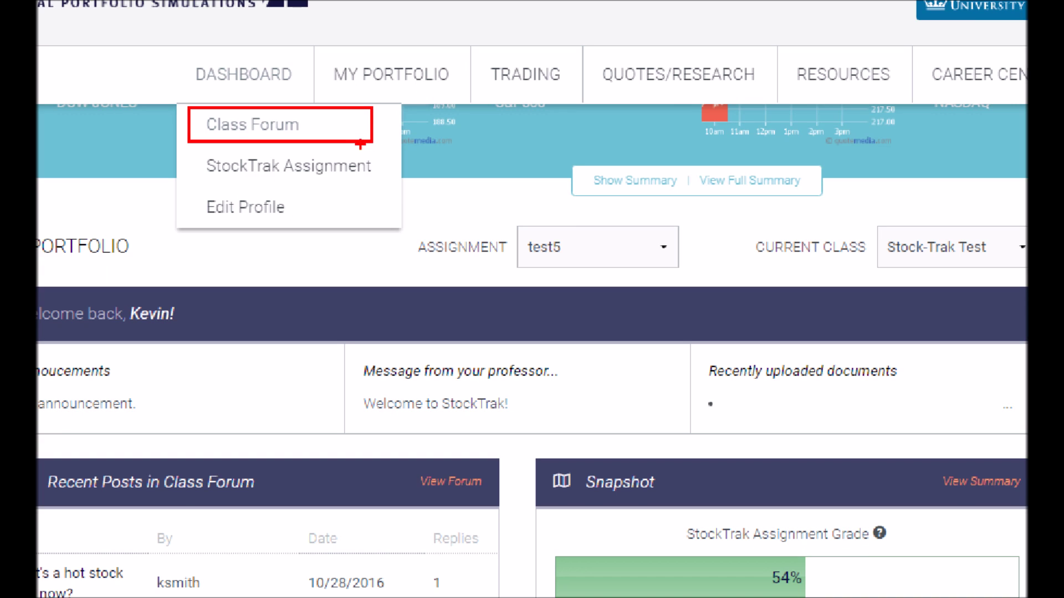
{"action": "left_click_drag", "start_coordinate": [191, 148], "coordinate": [381, 183]}
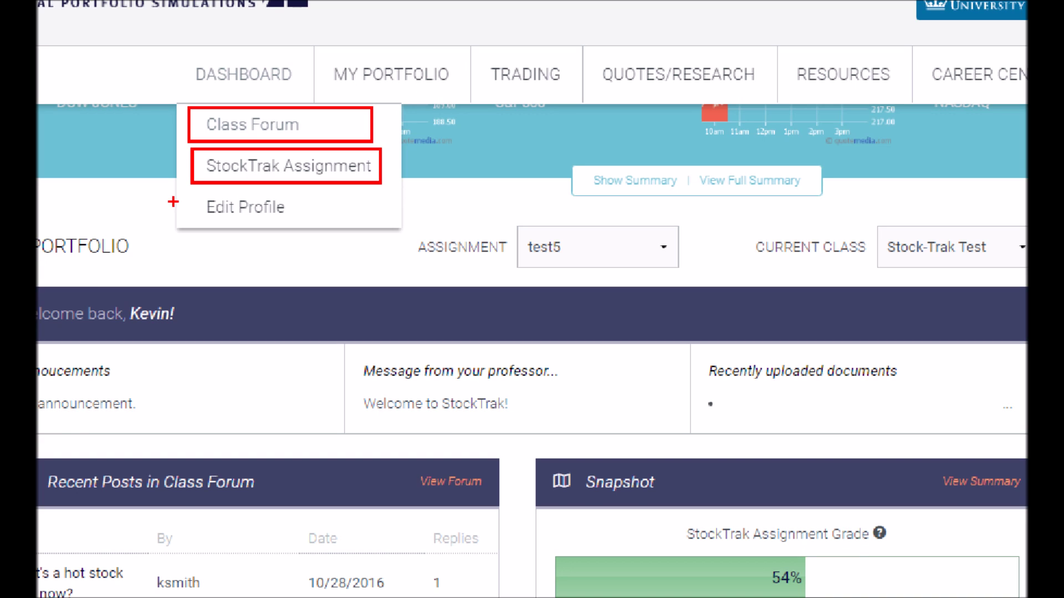
{"action": "left_click_drag", "start_coordinate": [189, 190], "coordinate": [361, 222]}
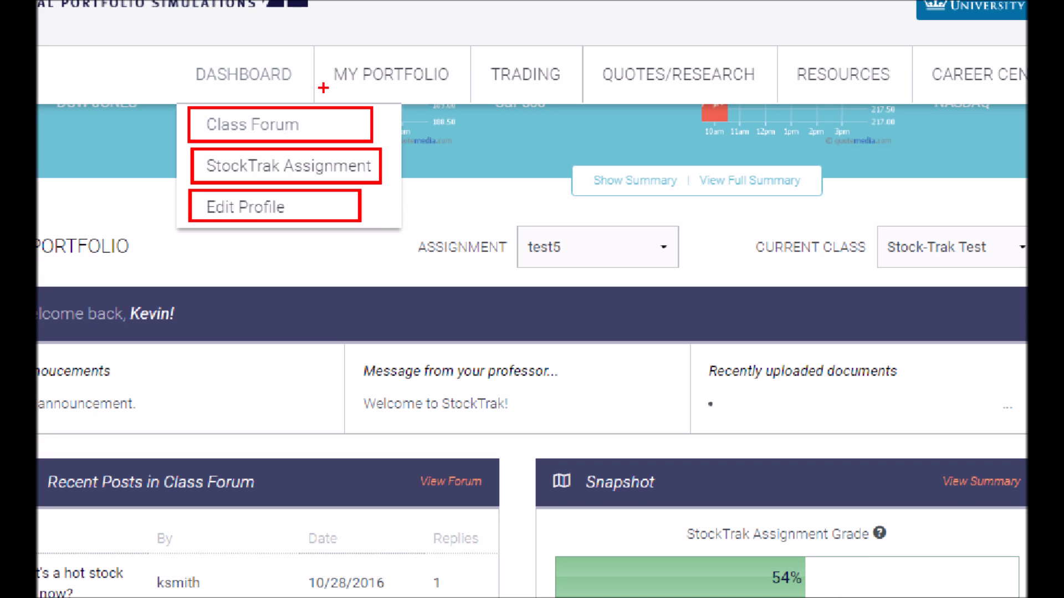
{"action": "left_click_drag", "start_coordinate": [175, 47], "coordinate": [311, 101]}
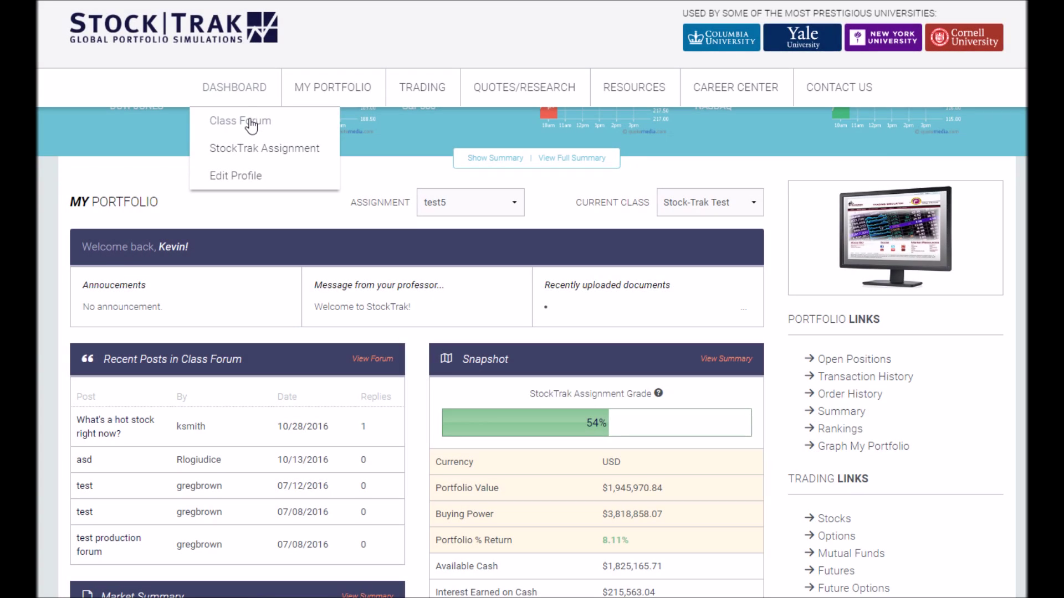
{"action": "left_click", "coordinate": [252, 125]}
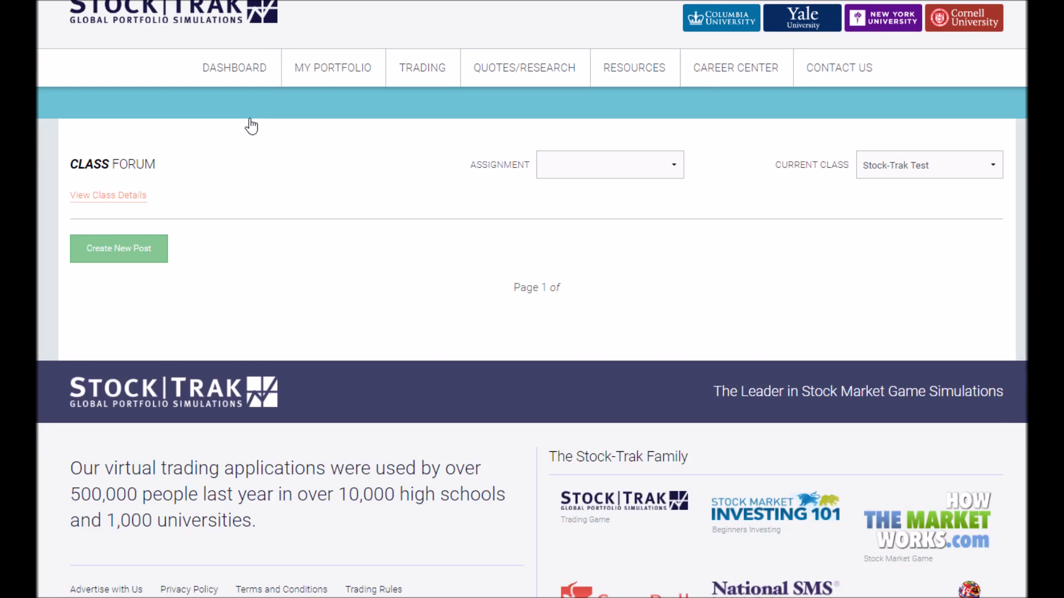
{"action": "scroll", "coordinate": [400, 207], "scroll_direction": "down", "scroll_amount": 1}
{"action": "scroll", "coordinate": [400, 207], "scroll_direction": "up", "scroll_amount": 1}
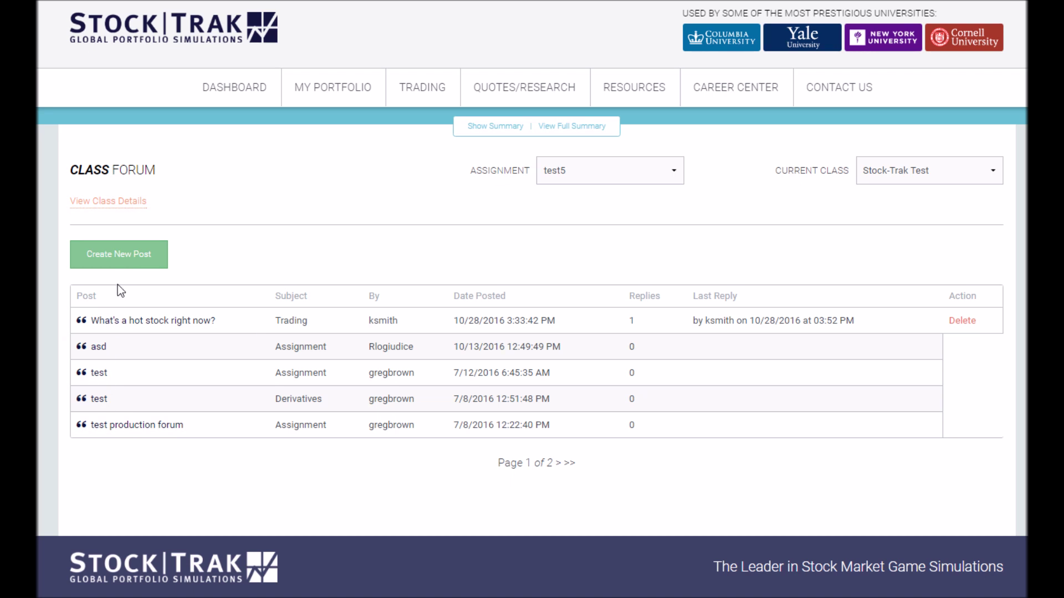
Open the form for a new forum post, check its subject, title and details fields, and close it without posting.
{"action": "left_click", "coordinate": [119, 260]}
{"action": "left_click", "coordinate": [377, 187]}
{"action": "left_click", "coordinate": [381, 188]}
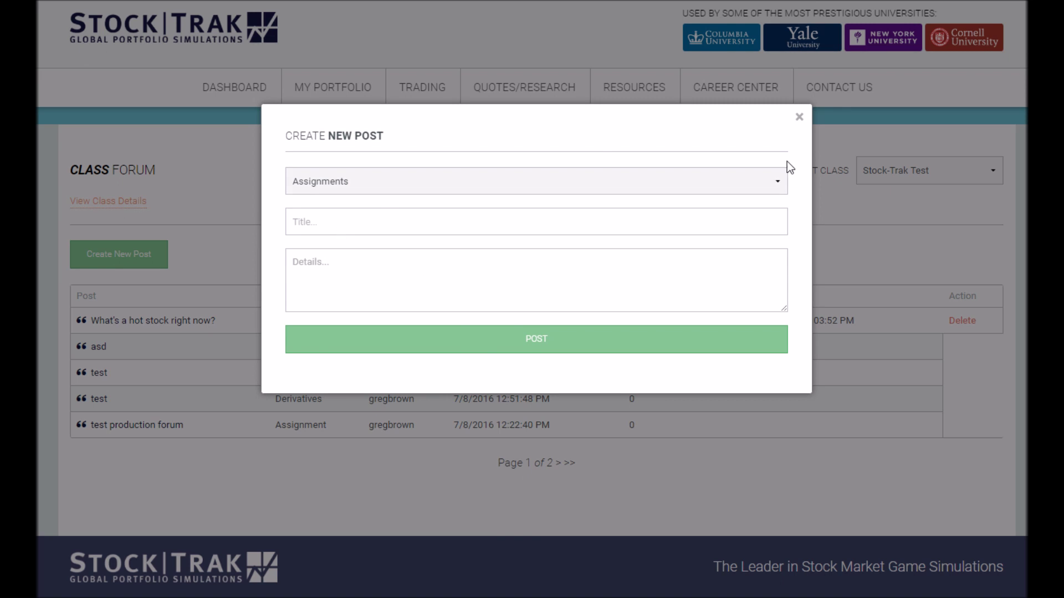
{"action": "left_click", "coordinate": [799, 116]}
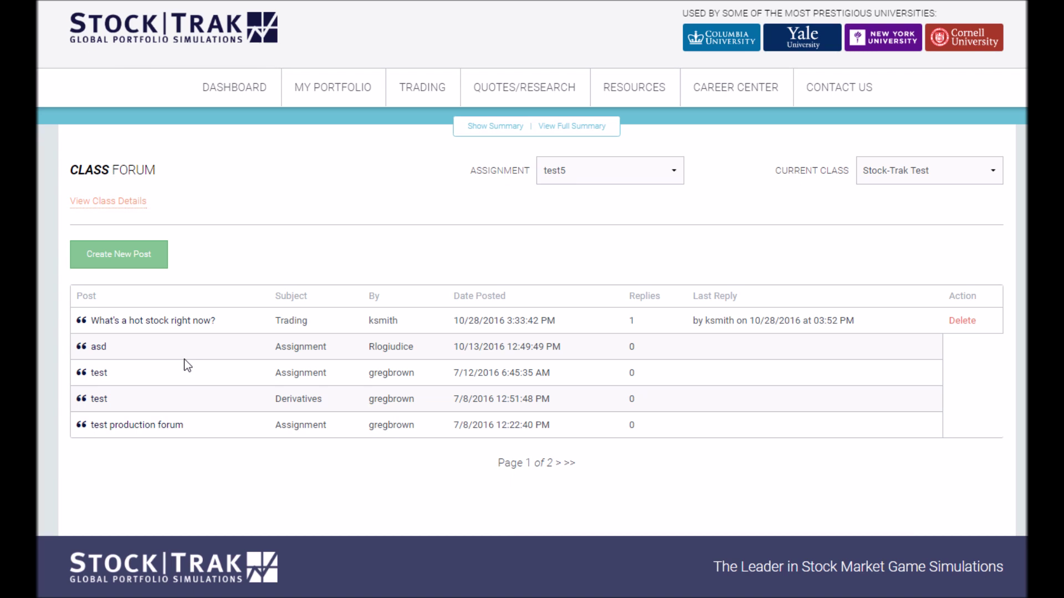
Open the forum post "asd", bring up its reply form and dismiss it without replying.
{"action": "left_click", "coordinate": [100, 348]}
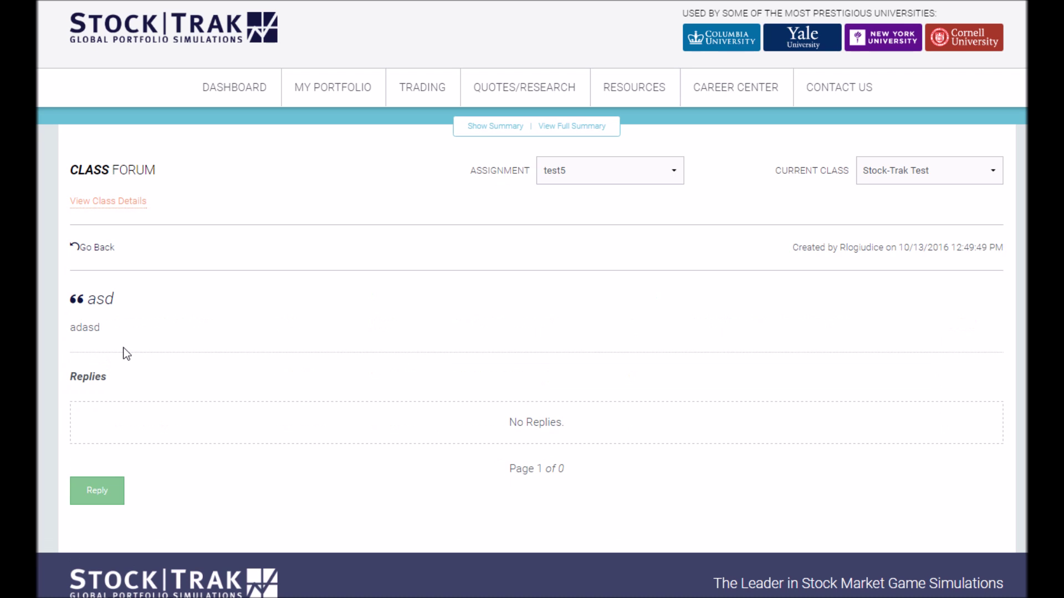
{"action": "left_click", "coordinate": [97, 493]}
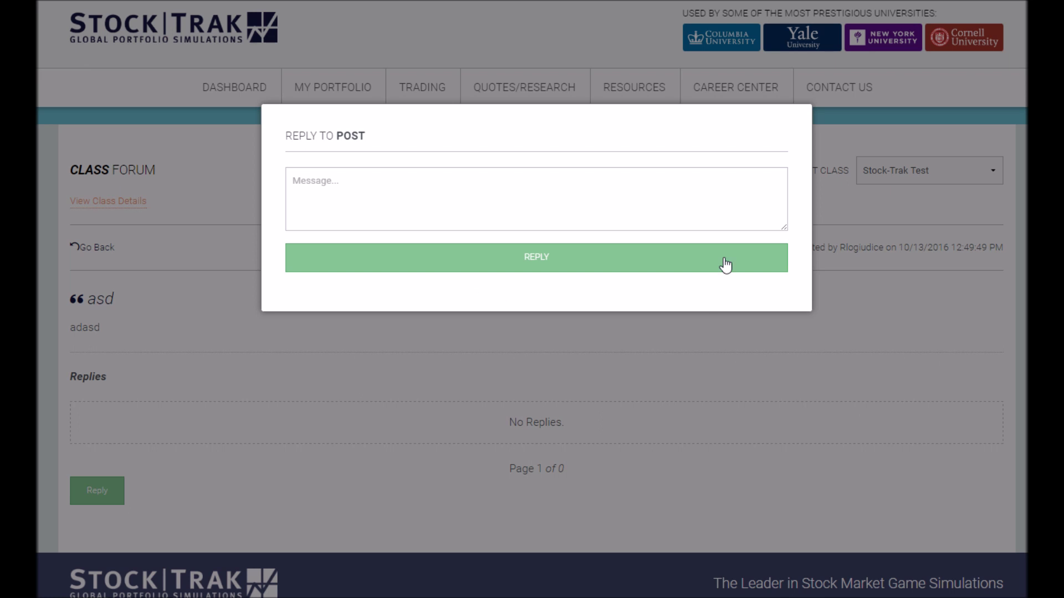
{"action": "left_click", "coordinate": [660, 380]}
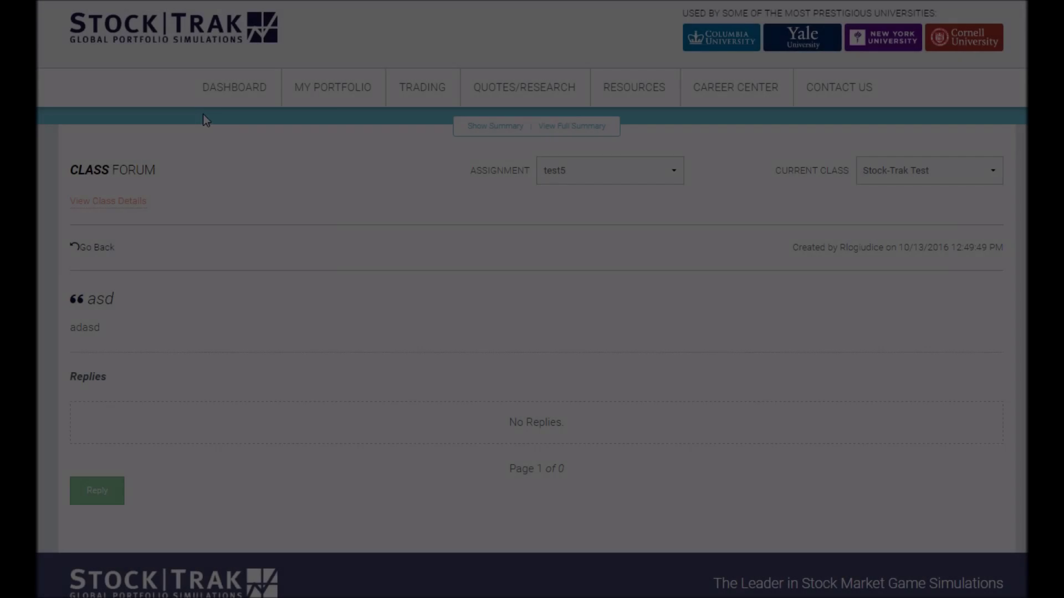
Open the StockTrak Assignment page and review the tutorial videos it requires.
{"action": "mouse_move", "coordinate": [245, 100]}
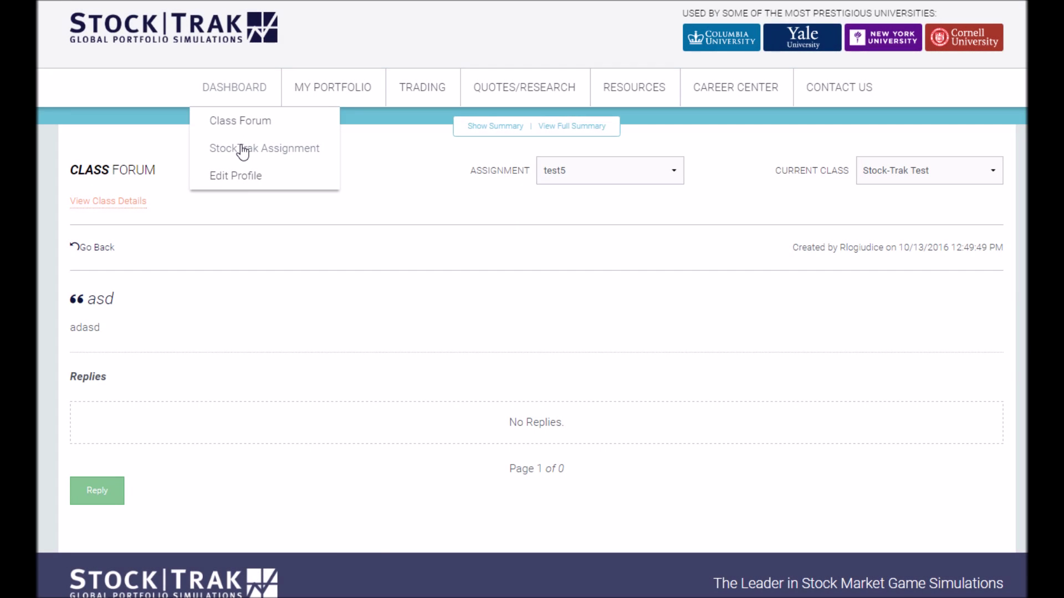
{"action": "left_click", "coordinate": [243, 148]}
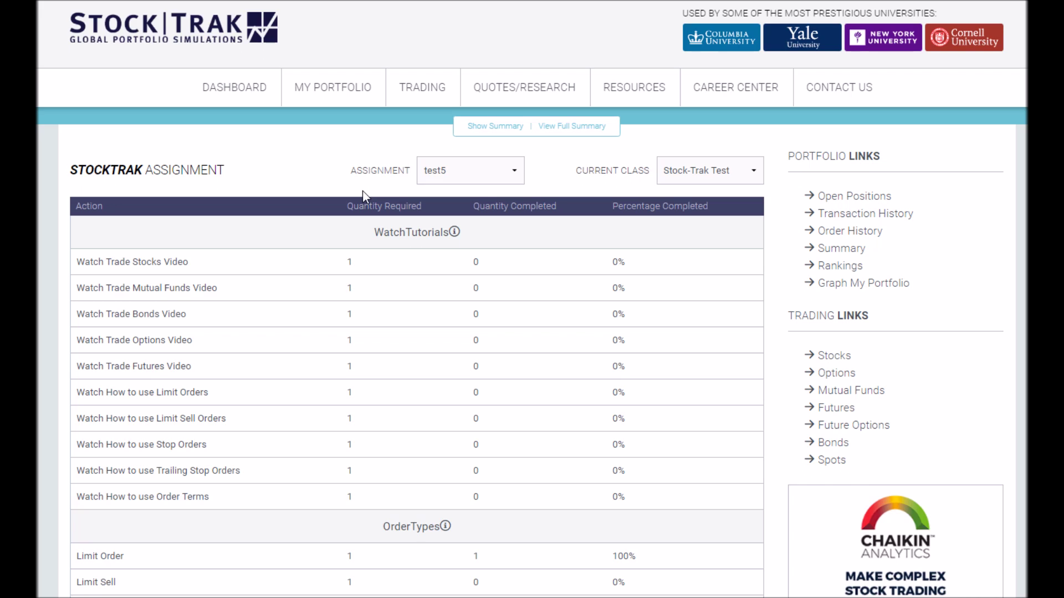
{"action": "scroll", "coordinate": [362, 192], "scroll_direction": "down", "scroll_amount": 4}
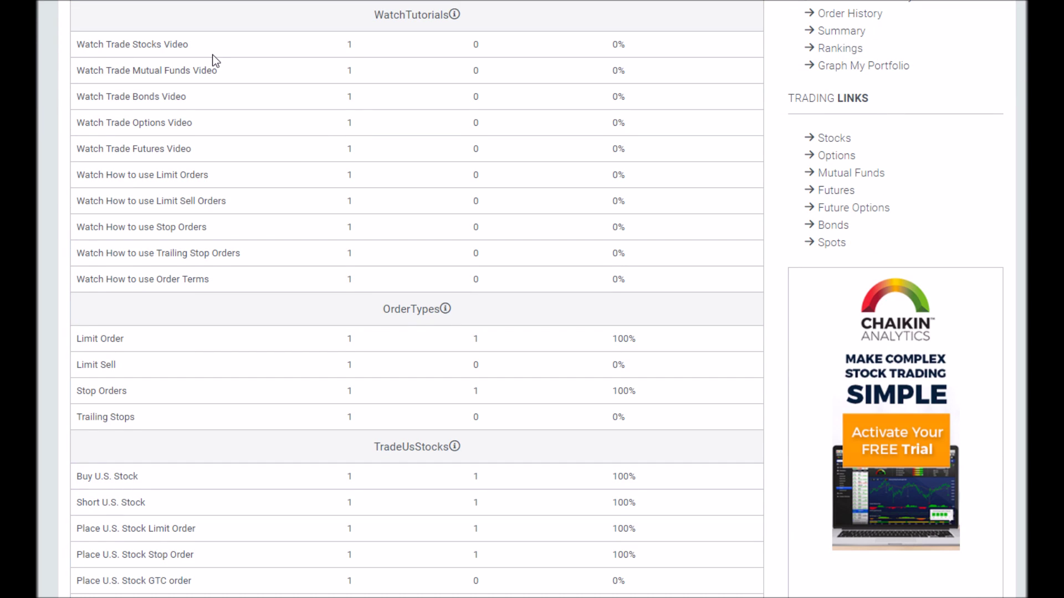
Examine the Limit Order and Stop Orders requirements in the assignment's OrderTypes section.
{"action": "scroll", "coordinate": [212, 54], "scroll_direction": "down", "scroll_amount": 4}
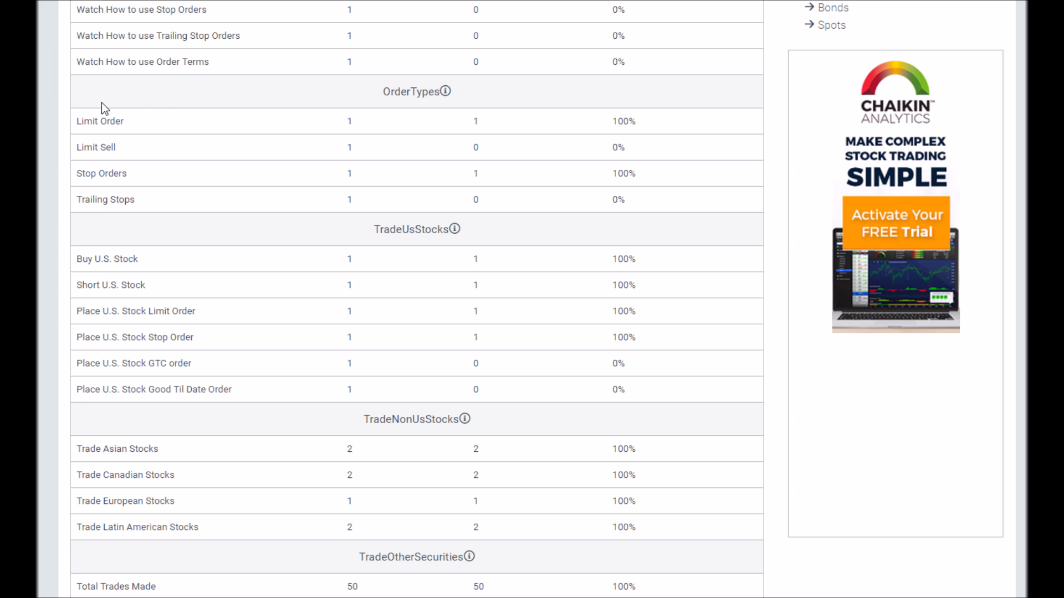
{"action": "left_click_drag", "start_coordinate": [75, 122], "coordinate": [131, 120]}
{"action": "left_click", "coordinate": [139, 120]}
{"action": "left_click_drag", "start_coordinate": [76, 175], "coordinate": [128, 175]}
{"action": "left_click", "coordinate": [138, 192]}
Check the Quantity Required column for the WatchTutorials tasks in the assignment table.
{"action": "scroll", "coordinate": [343, 401], "scroll_direction": "up", "scroll_amount": 1}
{"action": "scroll", "coordinate": [343, 401], "scroll_direction": "up", "scroll_amount": 3}
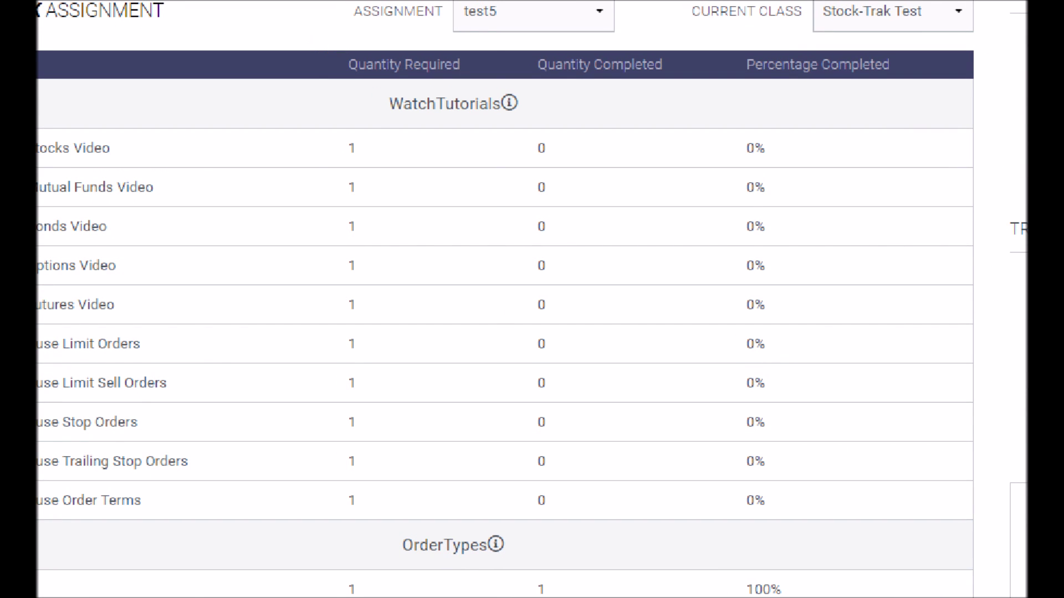
{"action": "left_click_drag", "start_coordinate": [311, 37], "coordinate": [493, 361]}
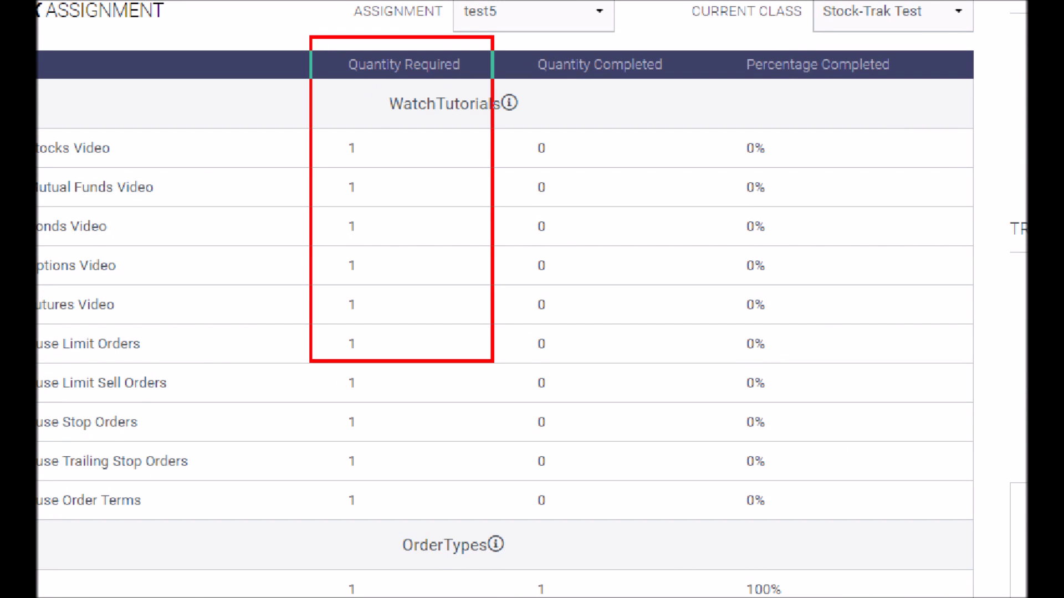
Check the Quantity Completed and Percentage Completed columns of the assignment table.
{"action": "mouse_move", "coordinate": [515, 40]}
{"action": "left_mouse_down"}
{"action": "mouse_move", "coordinate": [729, 408]}
{"action": "mouse_move", "coordinate": [714, 384]}
{"action": "mouse_move", "coordinate": [688, 380]}
{"action": "left_mouse_up"}
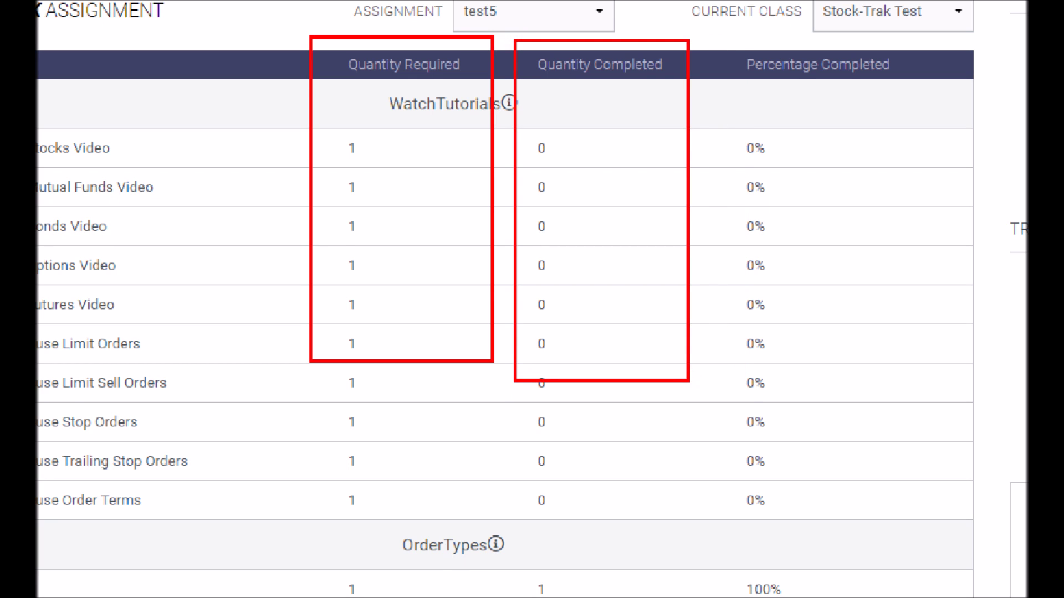
{"action": "left_click_drag", "start_coordinate": [727, 46], "coordinate": [969, 442]}
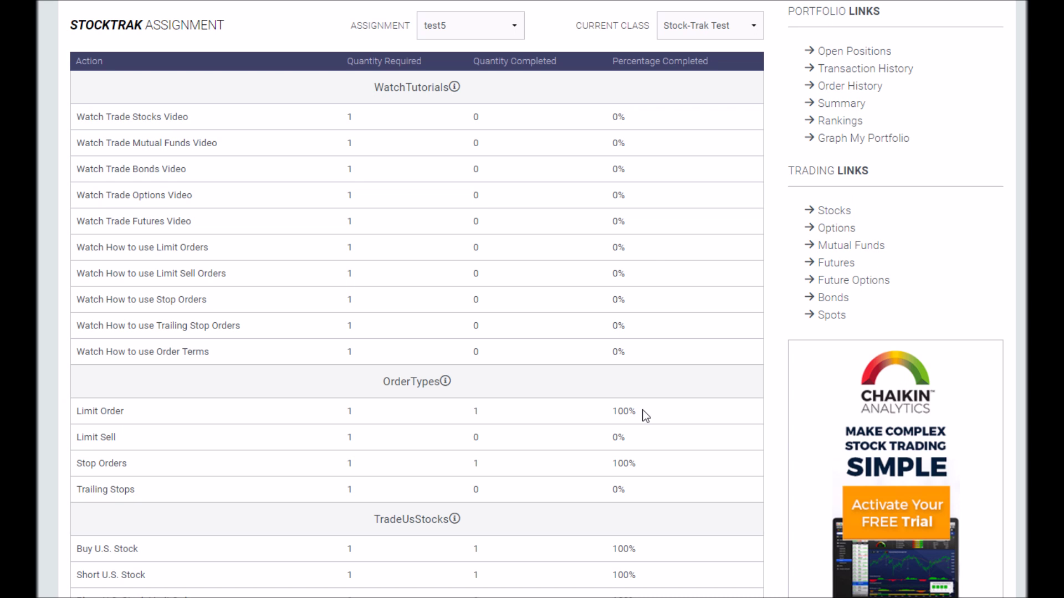
Switch the displayed StockTrak assignment to test4.
{"action": "scroll", "coordinate": [609, 388], "scroll_direction": "up", "scroll_amount": 3}
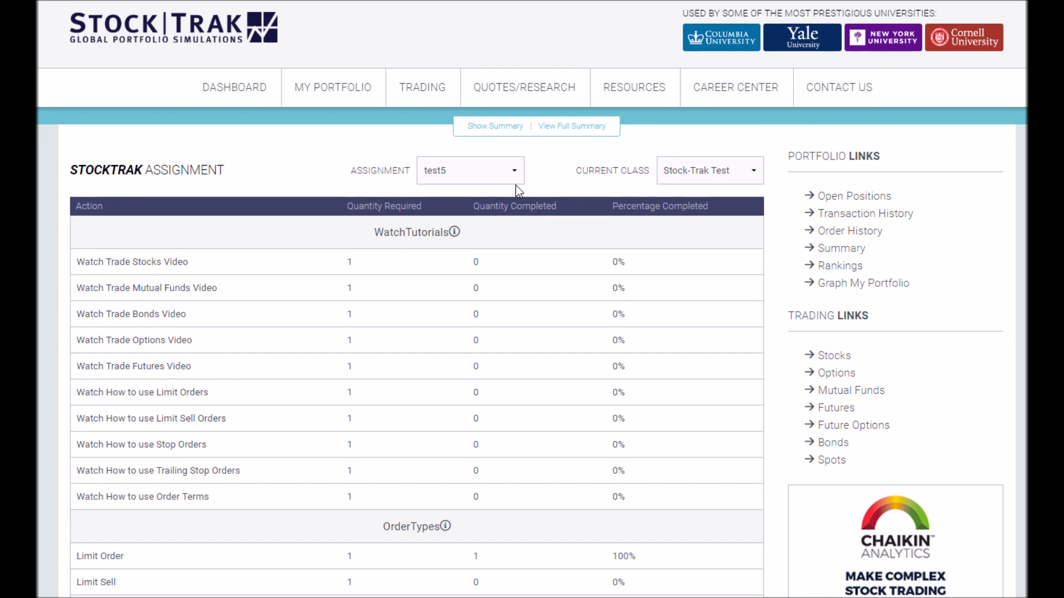
{"action": "left_click", "coordinate": [499, 173]}
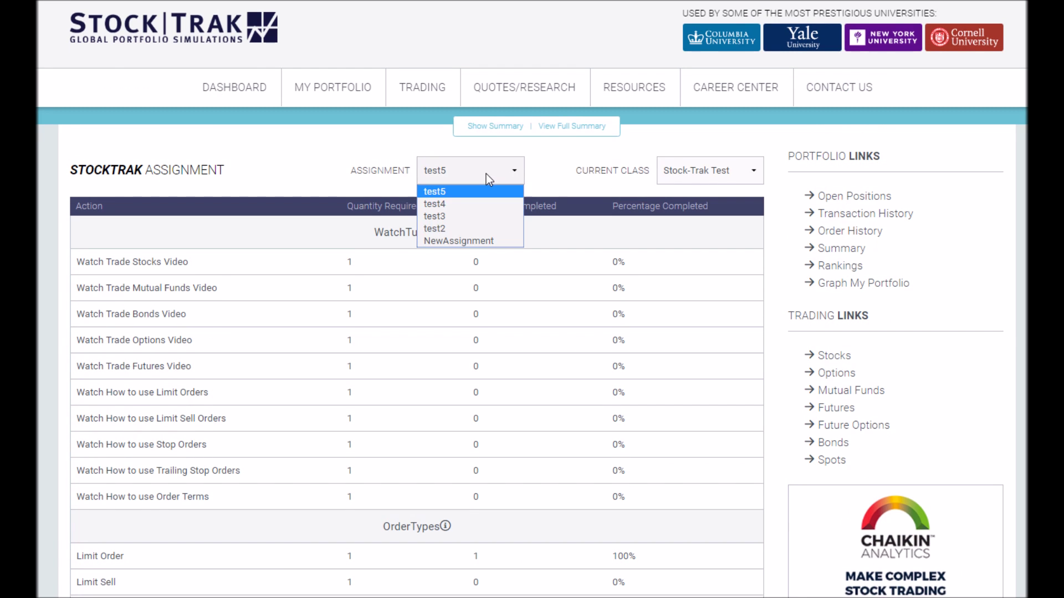
{"action": "left_click", "coordinate": [460, 205]}
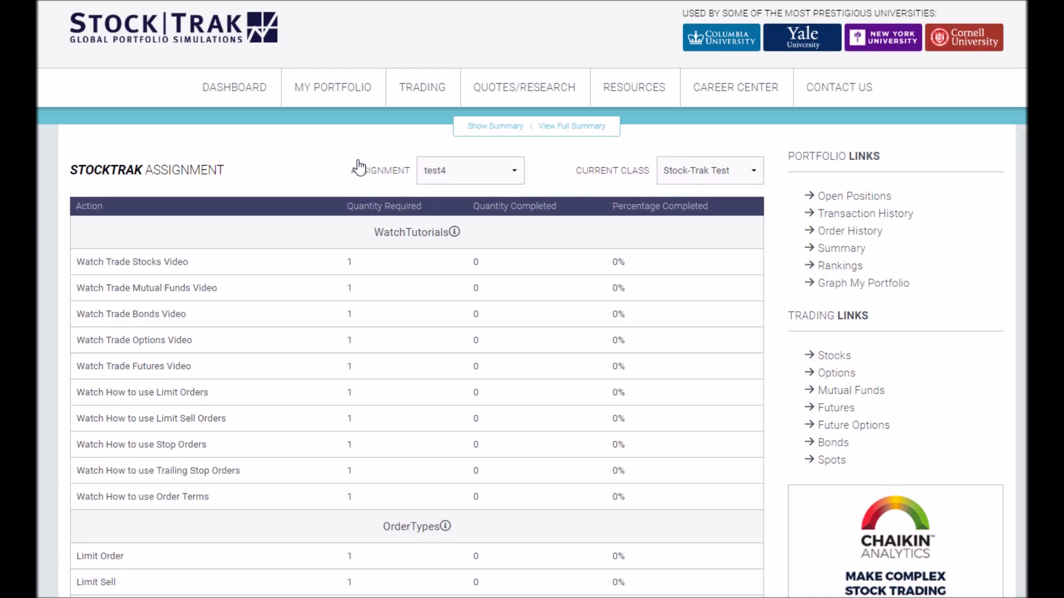
Open the Edit Profile page and look over the account and contact fields.
{"action": "mouse_move", "coordinate": [226, 107]}
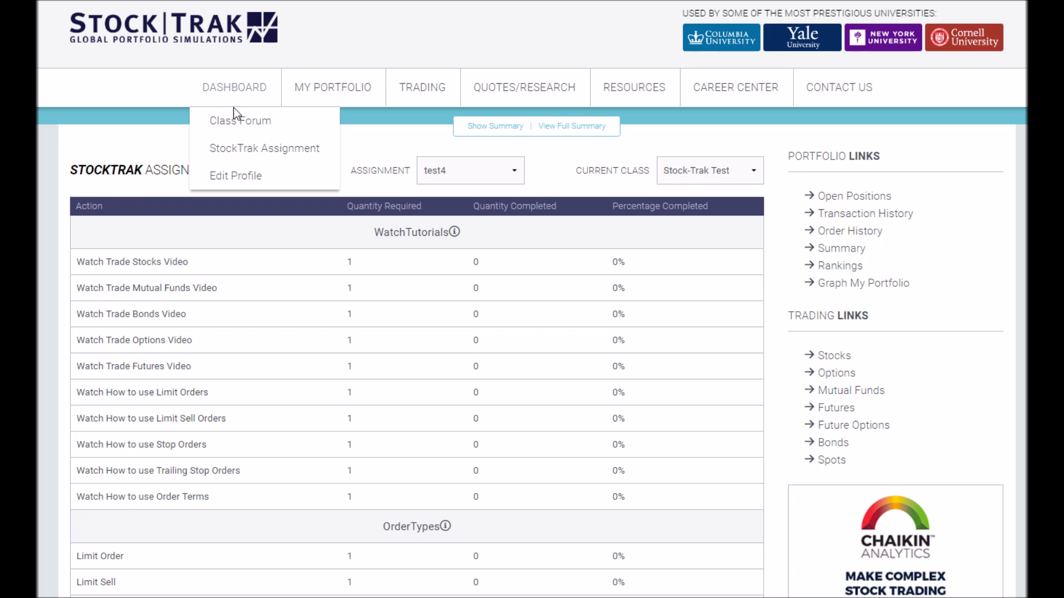
{"action": "left_click", "coordinate": [241, 176]}
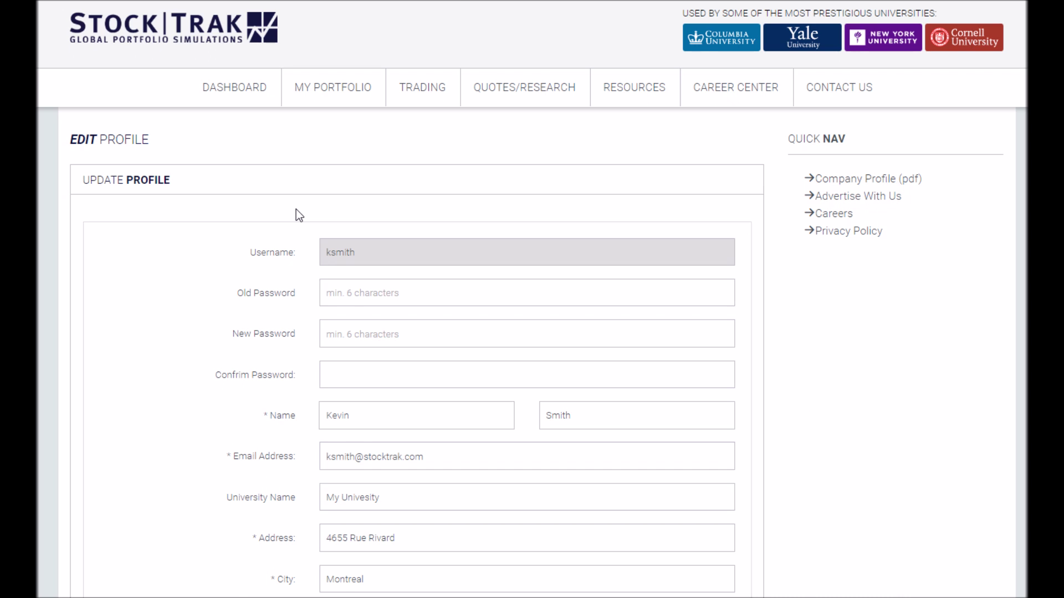
{"action": "scroll", "coordinate": [296, 211], "scroll_direction": "down", "scroll_amount": 2}
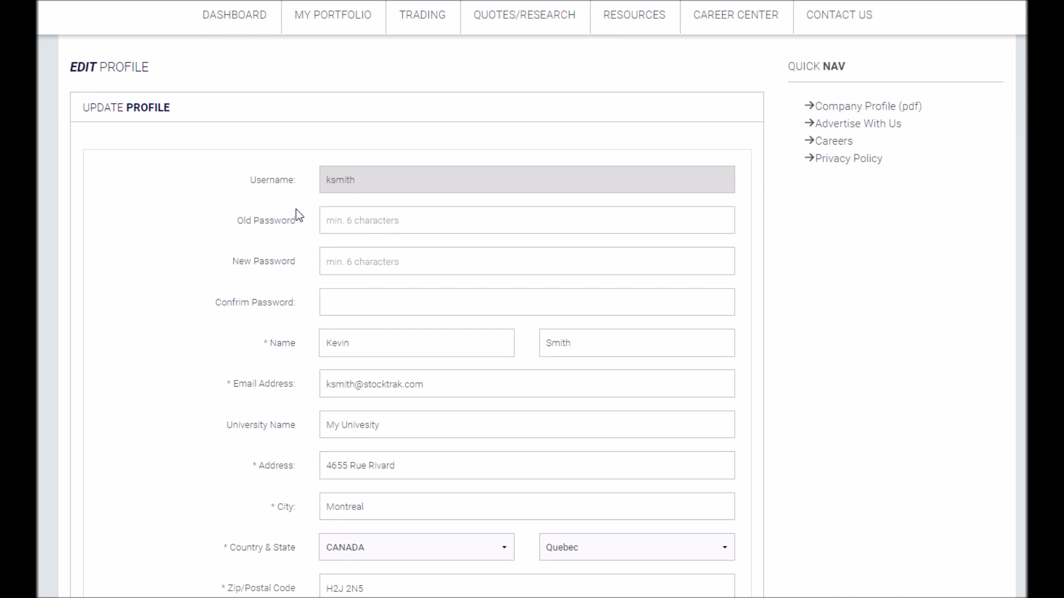
{"action": "scroll", "coordinate": [296, 210], "scroll_direction": "down", "scroll_amount": 2}
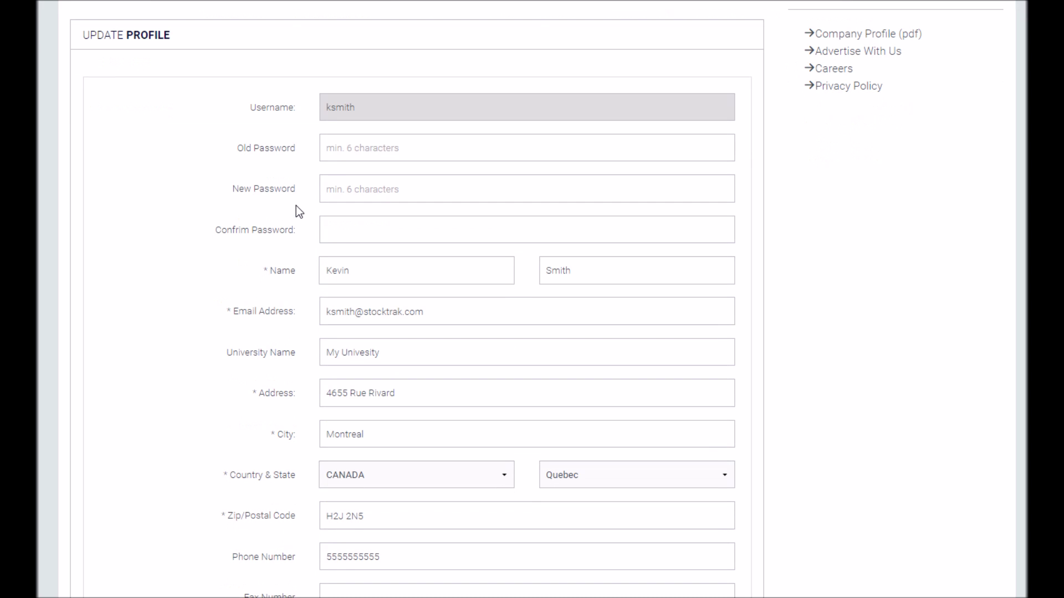
Go through the old, new and confirmation password fields without entering anything, and locate where profile changes are saved.
{"action": "left_click", "coordinate": [384, 145]}
{"action": "left_click", "coordinate": [367, 191]}
{"action": "left_click", "coordinate": [384, 239]}
{"action": "scroll", "coordinate": [386, 198], "scroll_direction": "down", "scroll_amount": 5}
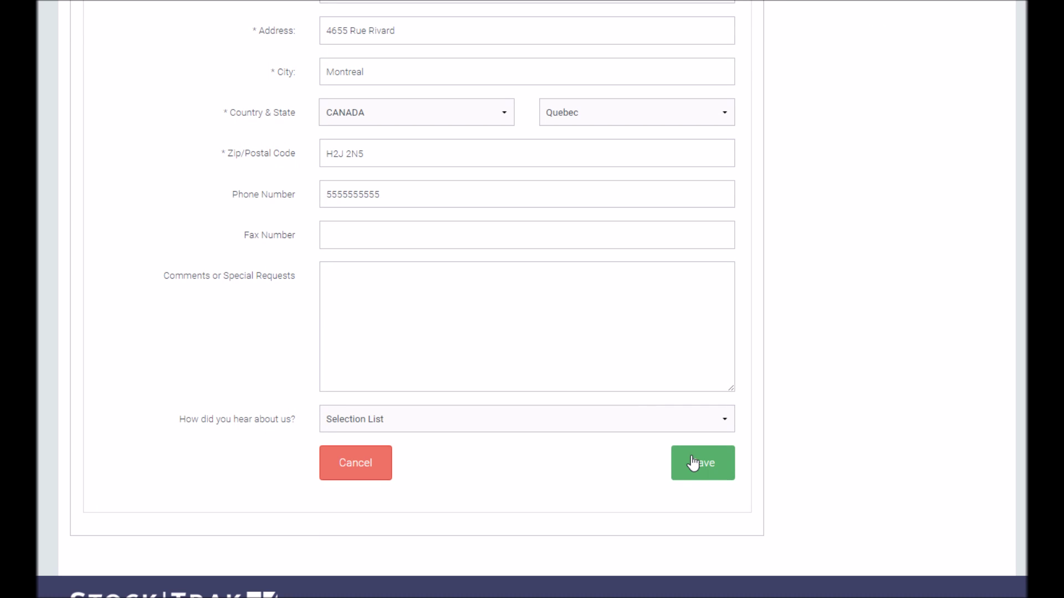
{"action": "scroll", "coordinate": [567, 394], "scroll_direction": "up", "scroll_amount": 5}
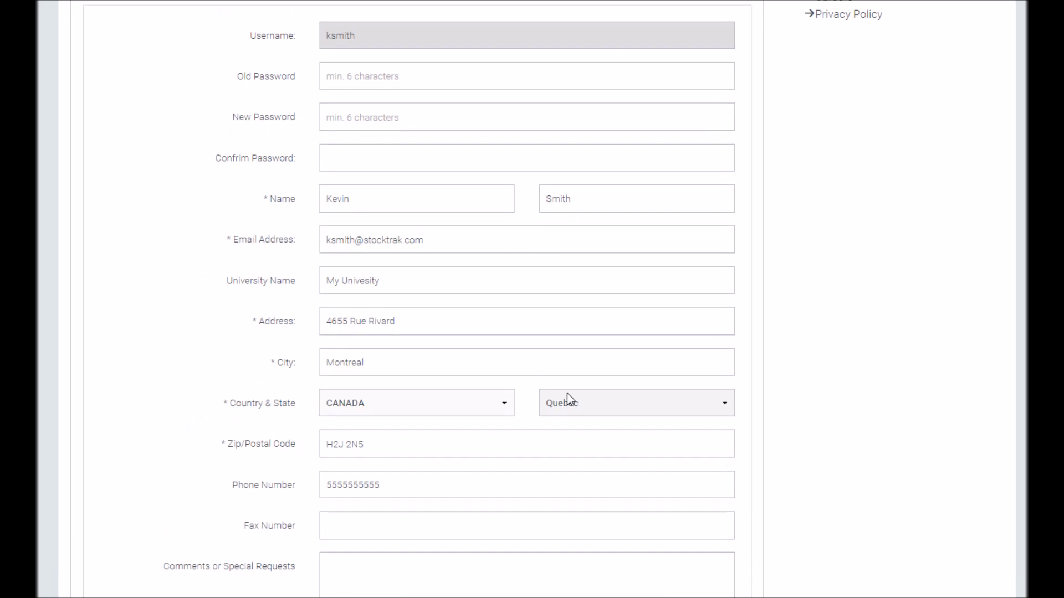
Point out the profile's e-mail address field without editing it and look over the rest of the form.
{"action": "left_click_drag", "start_coordinate": [423, 311], "coordinate": [327, 312]}
{"action": "left_click", "coordinate": [327, 311]}
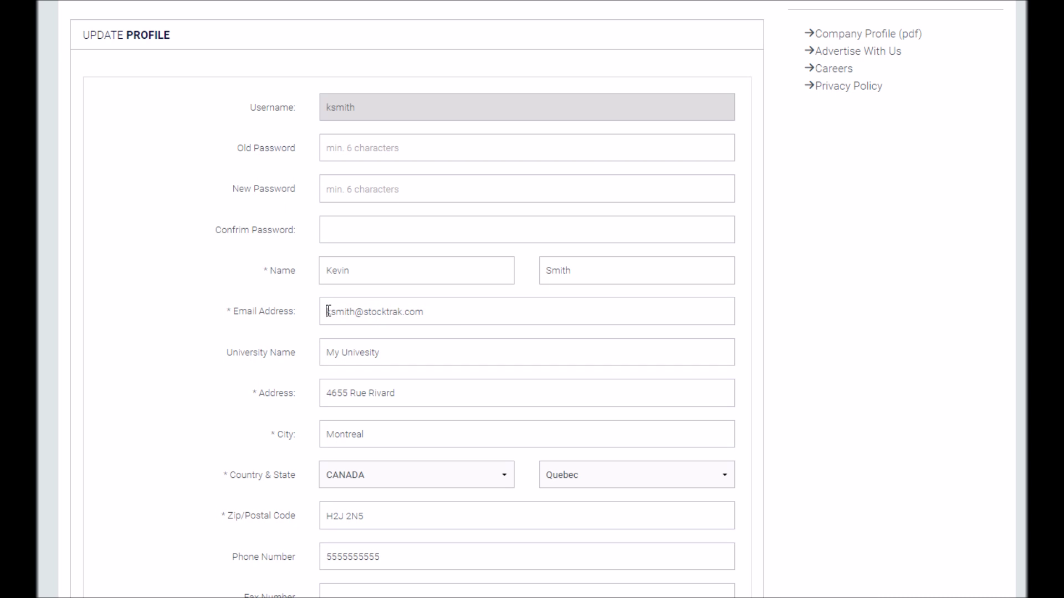
{"action": "scroll", "coordinate": [327, 311], "scroll_direction": "down", "scroll_amount": 6}
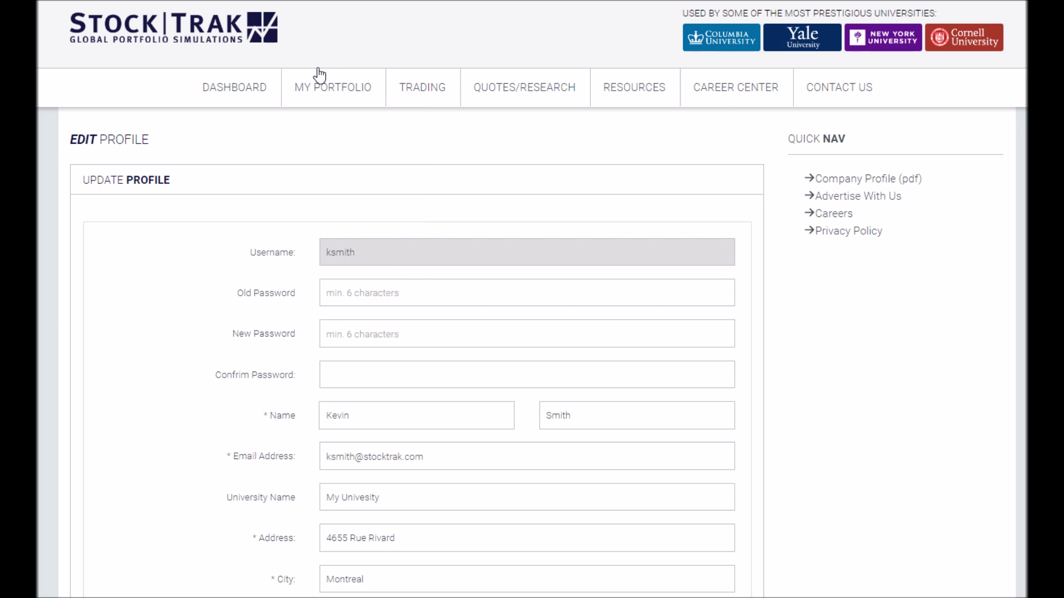
Review the available My Portfolio pages and open Open Positions to view the equity holdings.
{"action": "mouse_move", "coordinate": [315, 95]}
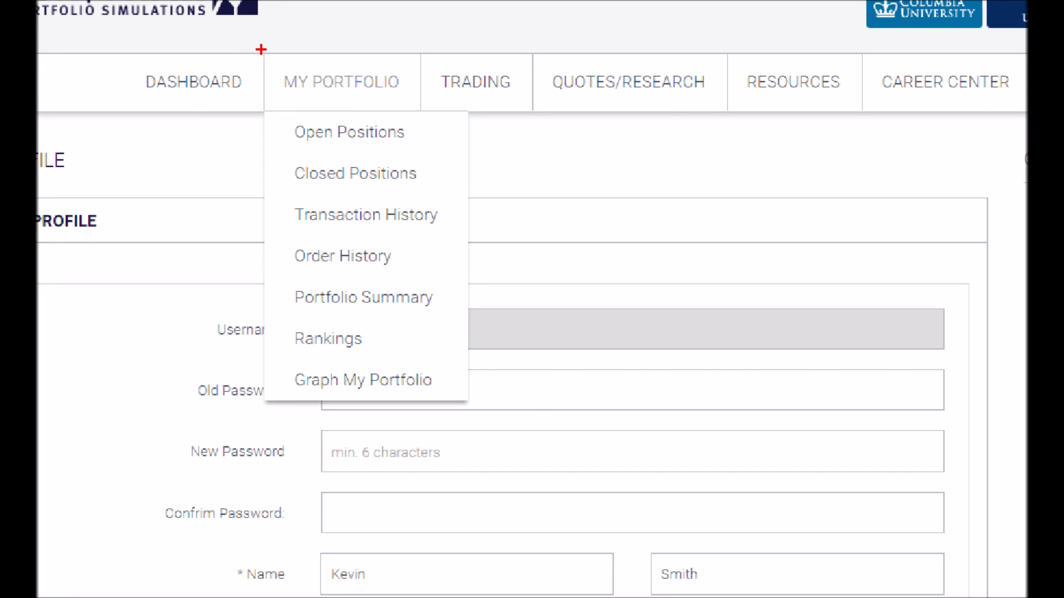
{"action": "mouse_move", "coordinate": [261, 50]}
{"action": "left_mouse_down"}
{"action": "mouse_move", "coordinate": [422, 266]}
{"action": "mouse_move", "coordinate": [470, 410]}
{"action": "mouse_move", "coordinate": [479, 410]}
{"action": "left_mouse_up"}
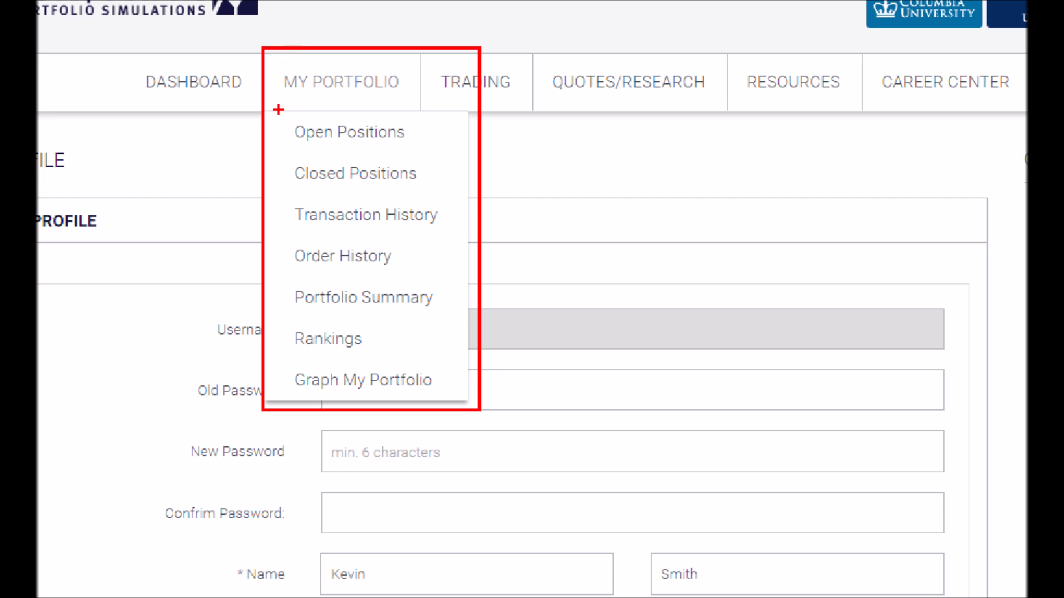
{"action": "left_click_drag", "start_coordinate": [273, 109], "coordinate": [452, 156]}
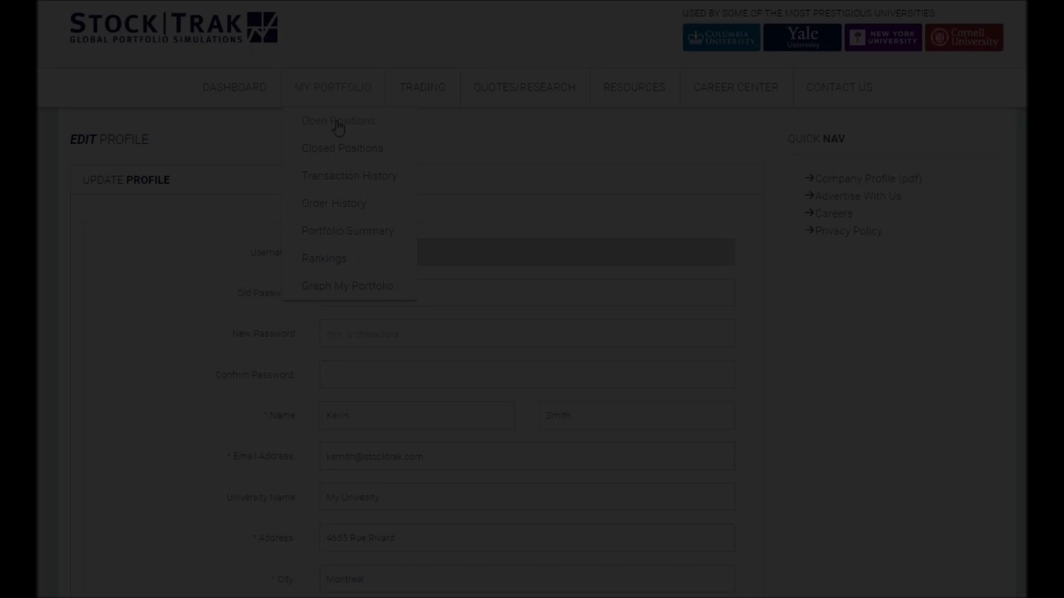
{"action": "left_click", "coordinate": [333, 126]}
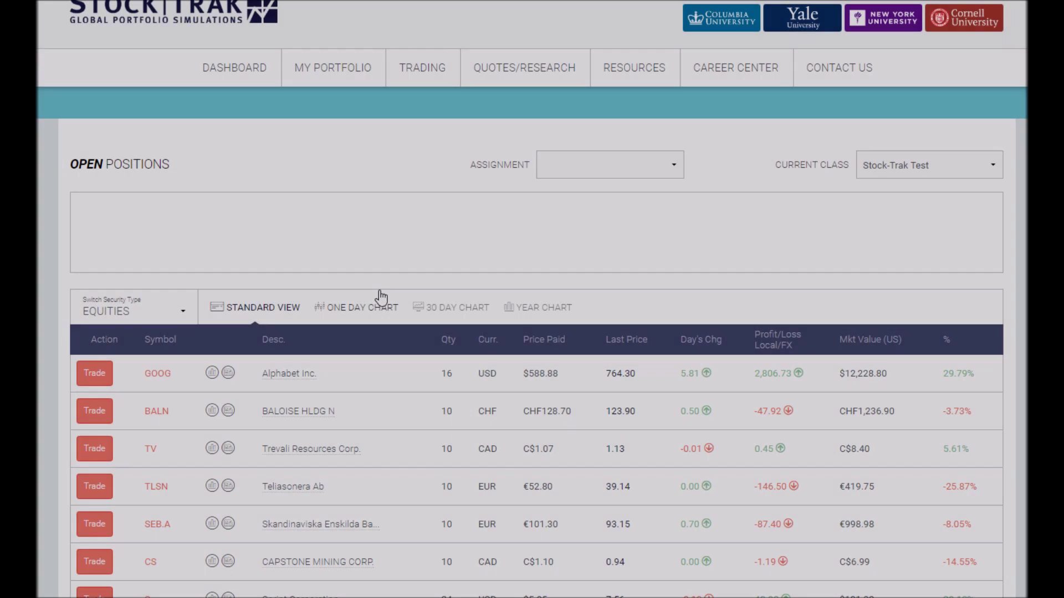
{"action": "scroll", "coordinate": [355, 261], "scroll_direction": "down", "scroll_amount": 4}
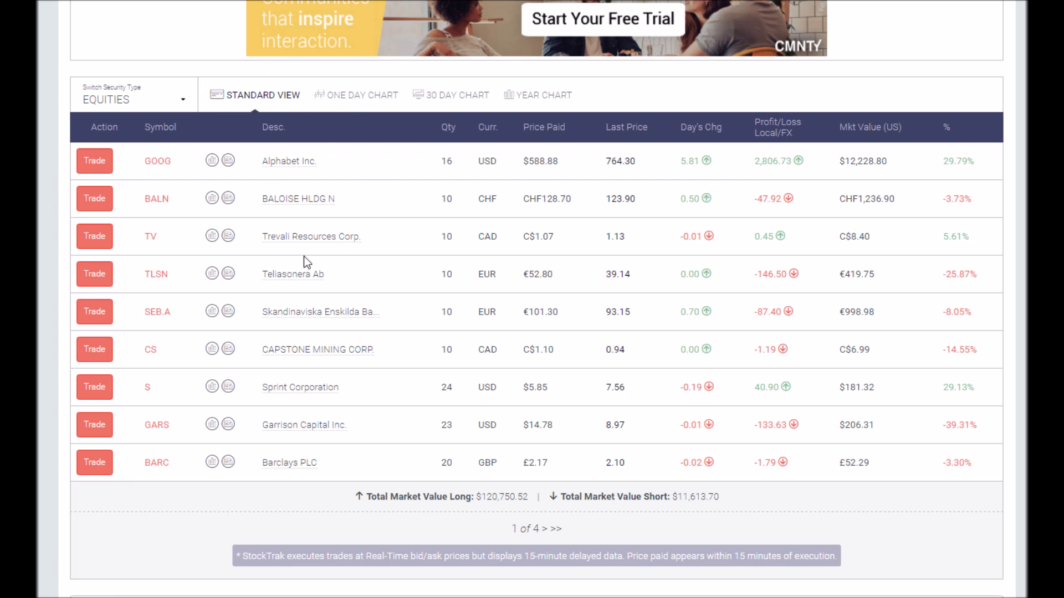
View the equity positions as one-day, 30-day and year charts, and check the return on Alphabet Inc.
{"action": "left_click", "coordinate": [353, 100]}
{"action": "scroll", "coordinate": [371, 142], "scroll_direction": "down", "scroll_amount": 2}
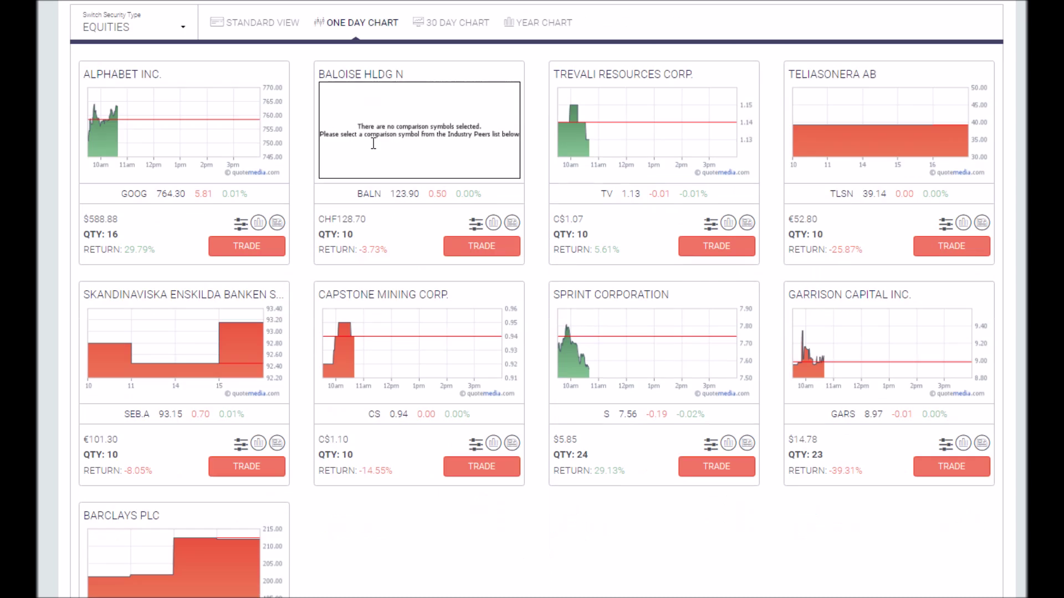
{"action": "scroll", "coordinate": [436, 82], "scroll_direction": "up", "scroll_amount": 1}
{"action": "left_click", "coordinate": [439, 25]}
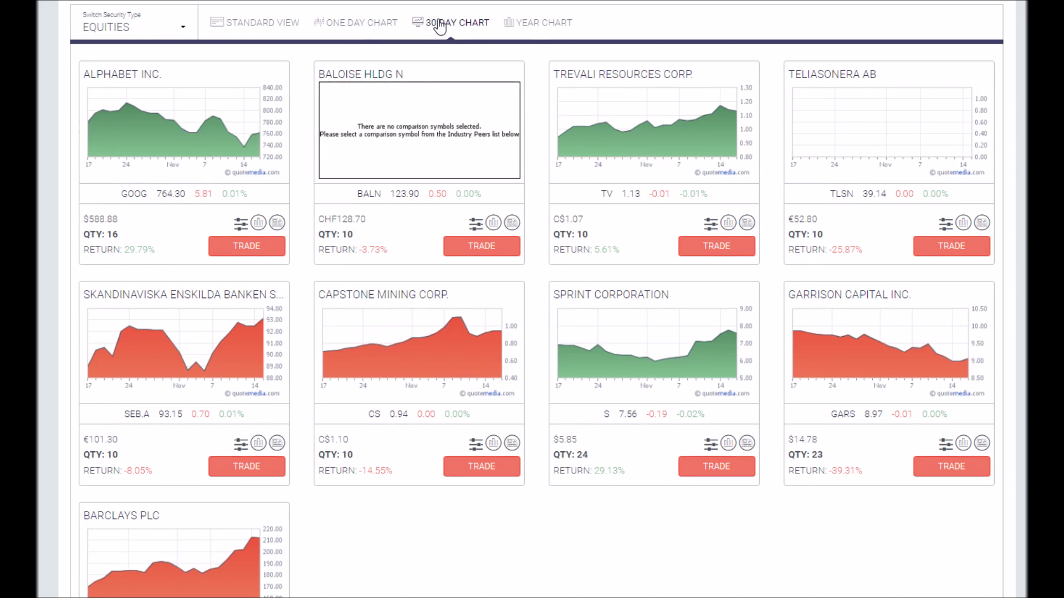
{"action": "left_click", "coordinate": [537, 25]}
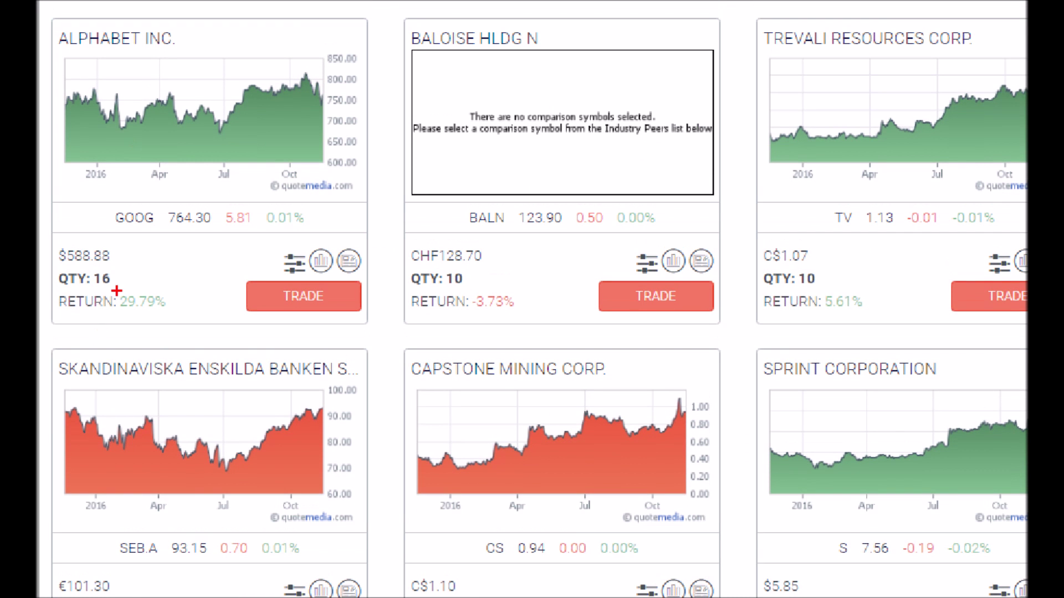
{"action": "left_click_drag", "start_coordinate": [117, 287], "coordinate": [183, 314]}
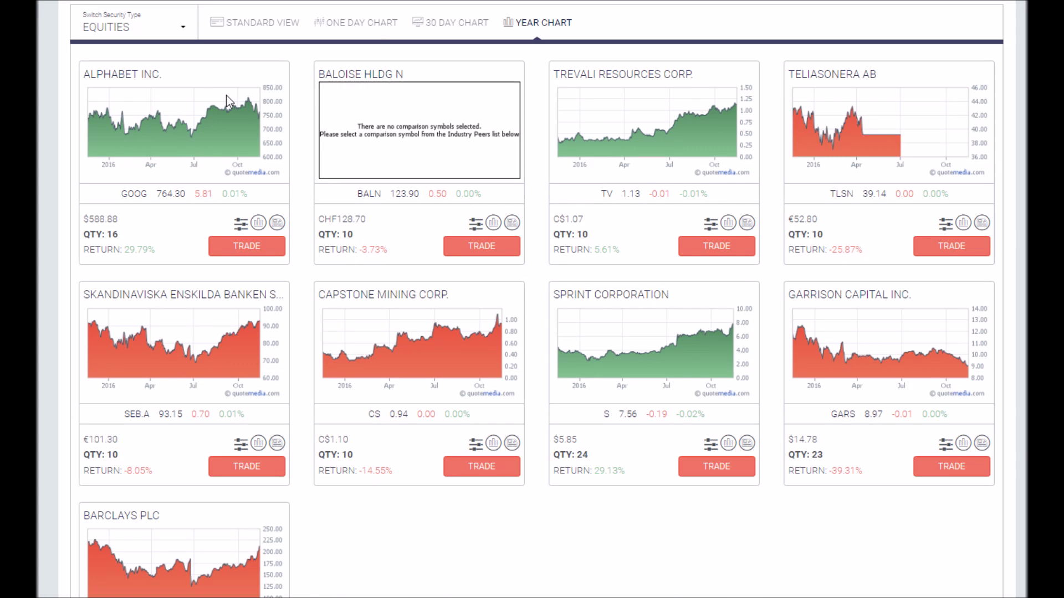
Return to the standard view and examine Alphabet Inc.'s currency, prices, profit/loss, market value and percentage figures.
{"action": "left_click", "coordinate": [274, 25]}
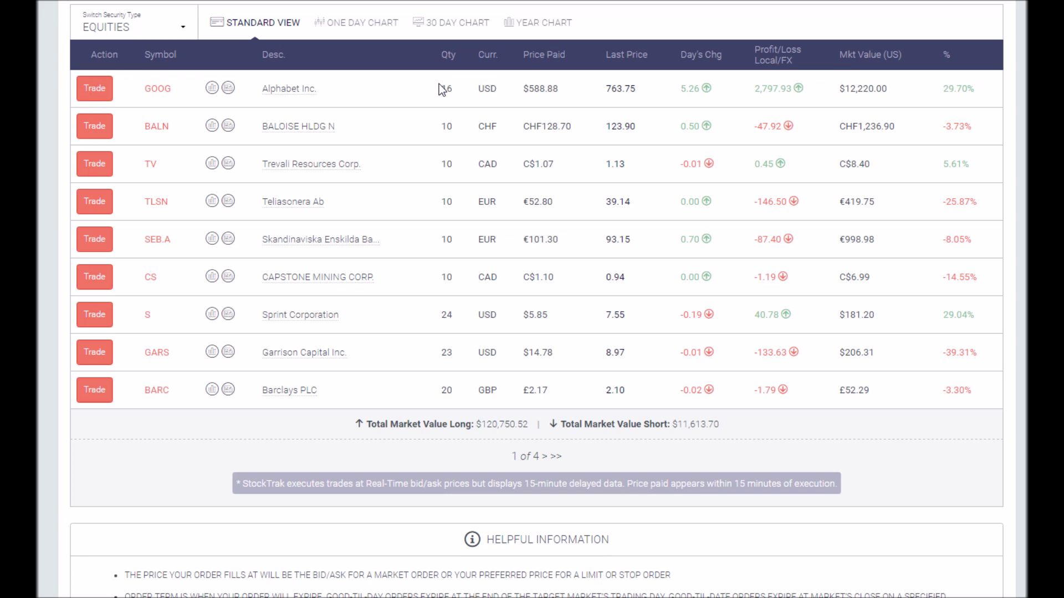
{"action": "left_click_drag", "start_coordinate": [480, 88], "coordinate": [497, 89]}
{"action": "left_click", "coordinate": [497, 89]}
{"action": "left_click_drag", "start_coordinate": [523, 89], "coordinate": [791, 89]}
{"action": "left_click", "coordinate": [721, 92]}
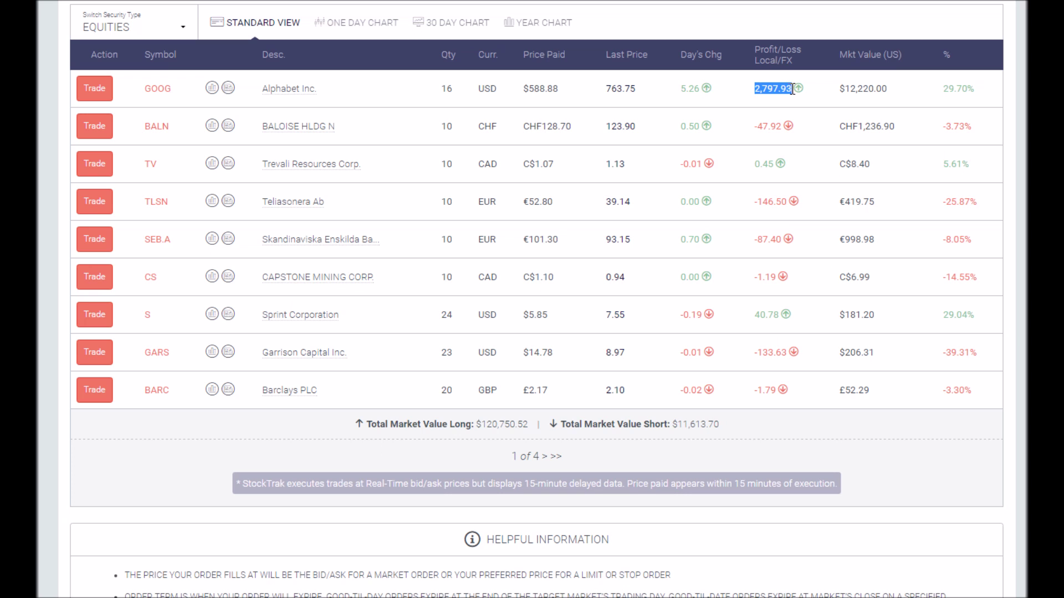
{"action": "left_click", "coordinate": [785, 88]}
{"action": "left_click_drag", "start_coordinate": [847, 91], "coordinate": [906, 91]}
{"action": "left_click", "coordinate": [910, 91]}
{"action": "left_click_drag", "start_coordinate": [972, 92], "coordinate": [980, 92]}
{"action": "left_click", "coordinate": [979, 92]}
Show the second page of equity positions and switch the security type to OPTIONS.
{"action": "left_click", "coordinate": [544, 456]}
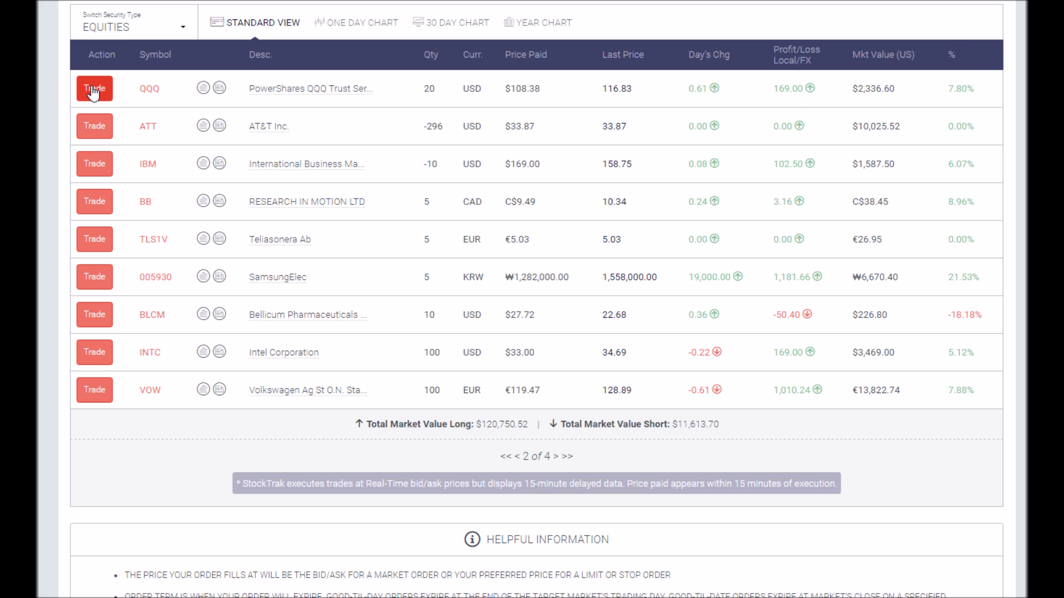
{"action": "scroll", "coordinate": [223, 262], "scroll_direction": "up", "scroll_amount": 1}
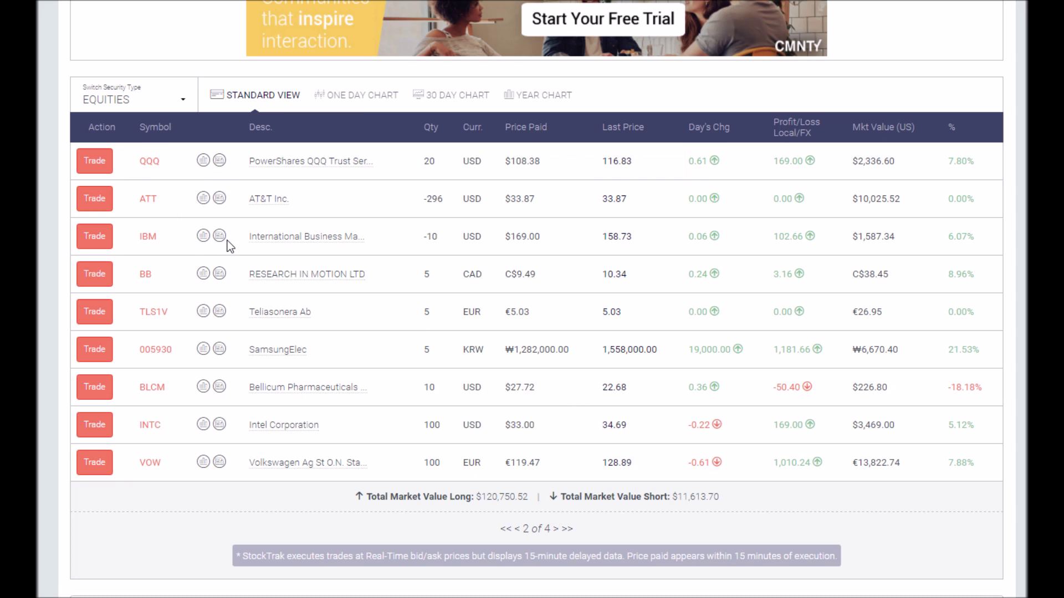
{"action": "left_click", "coordinate": [128, 101]}
{"action": "left_click", "coordinate": [176, 105]}
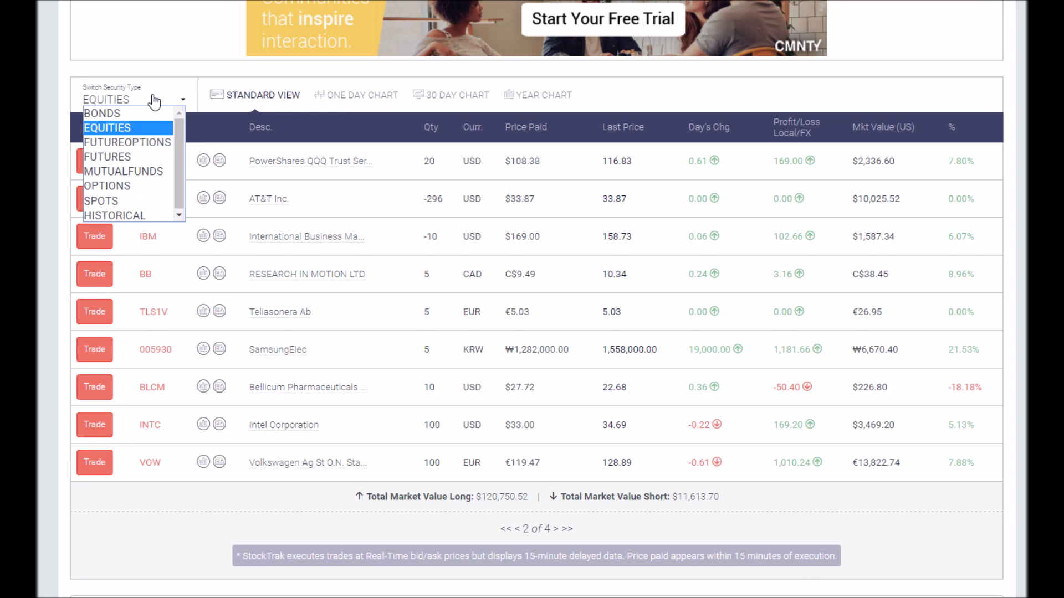
{"action": "left_click", "coordinate": [131, 188]}
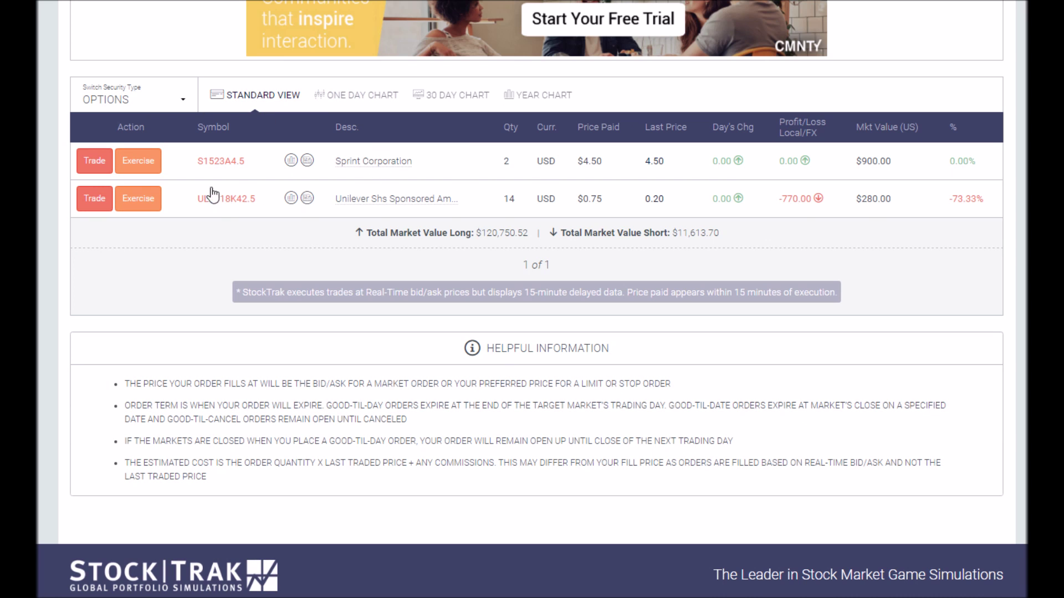
Bring up the exercise confirmation for the Sprint Corporation and Unilever options and decline both.
{"action": "left_click", "coordinate": [139, 165]}
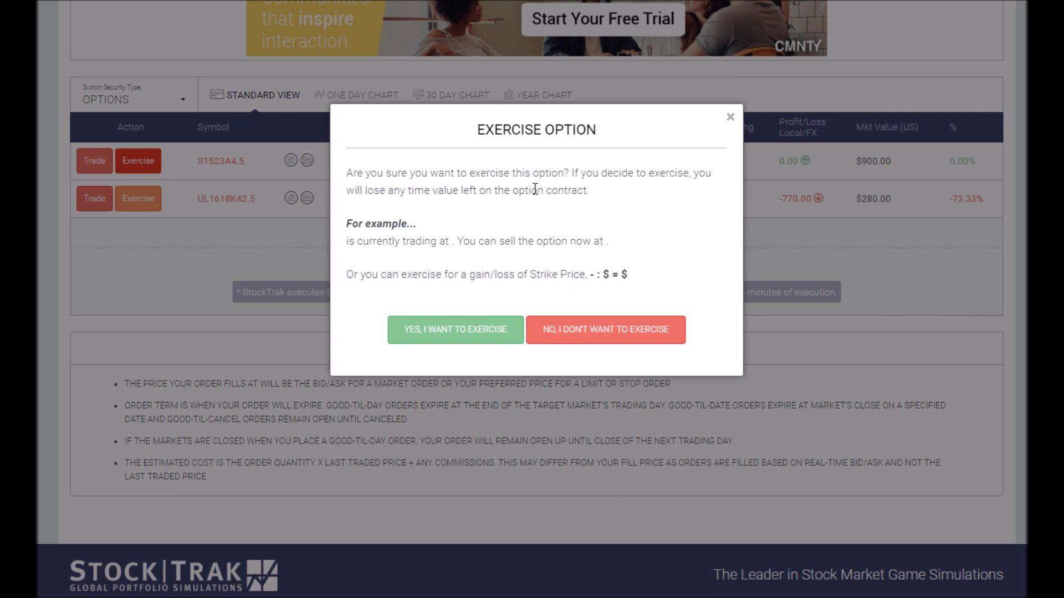
{"action": "left_click", "coordinate": [661, 332]}
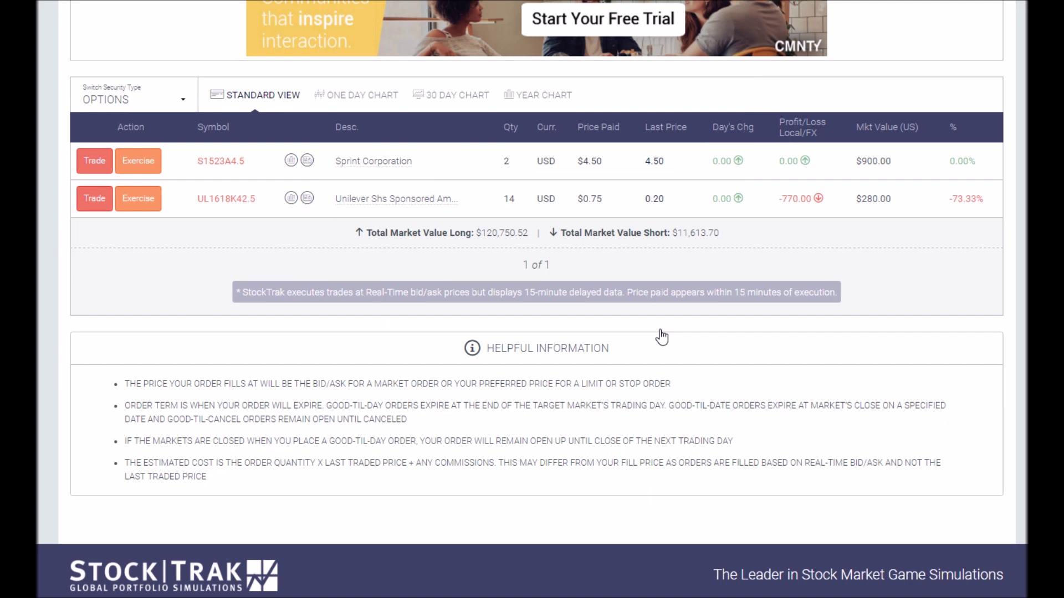
{"action": "left_click", "coordinate": [152, 200]}
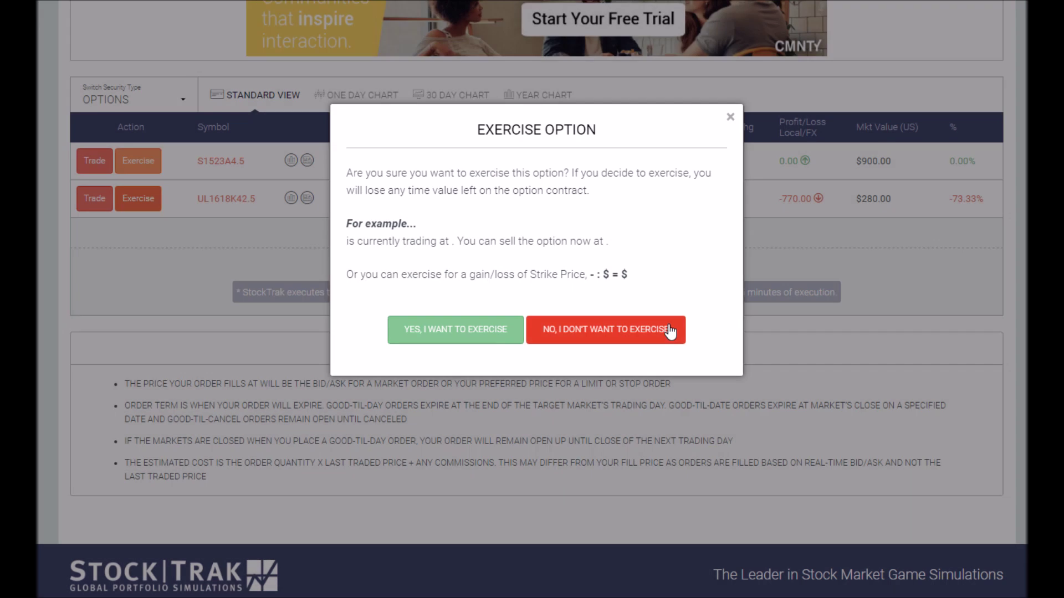
{"action": "left_click", "coordinate": [670, 331]}
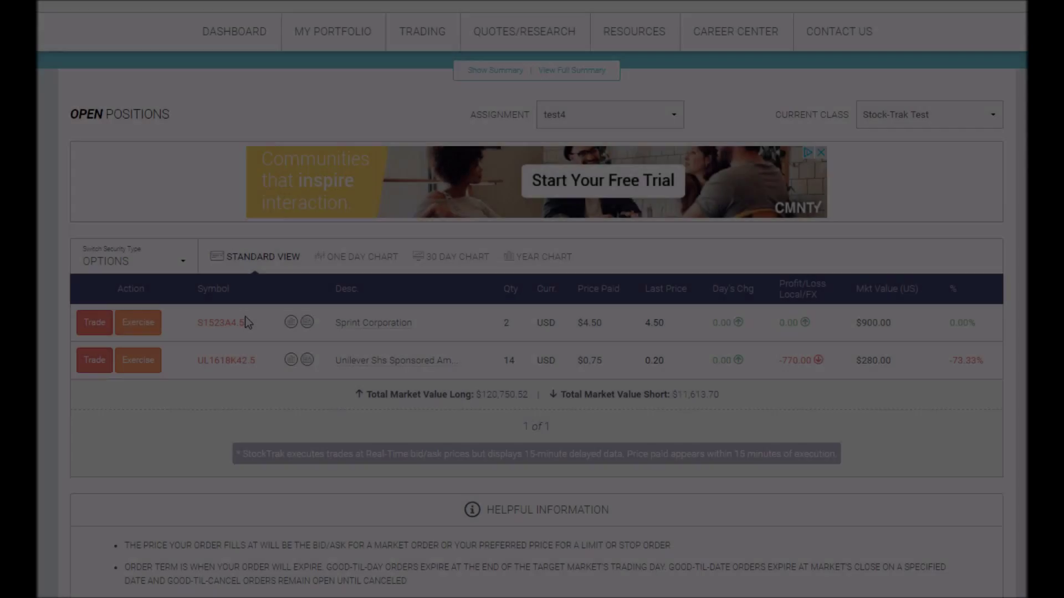
Open the Closed Positions page of the portfolio.
{"action": "scroll", "coordinate": [244, 317], "scroll_direction": "up", "scroll_amount": 1}
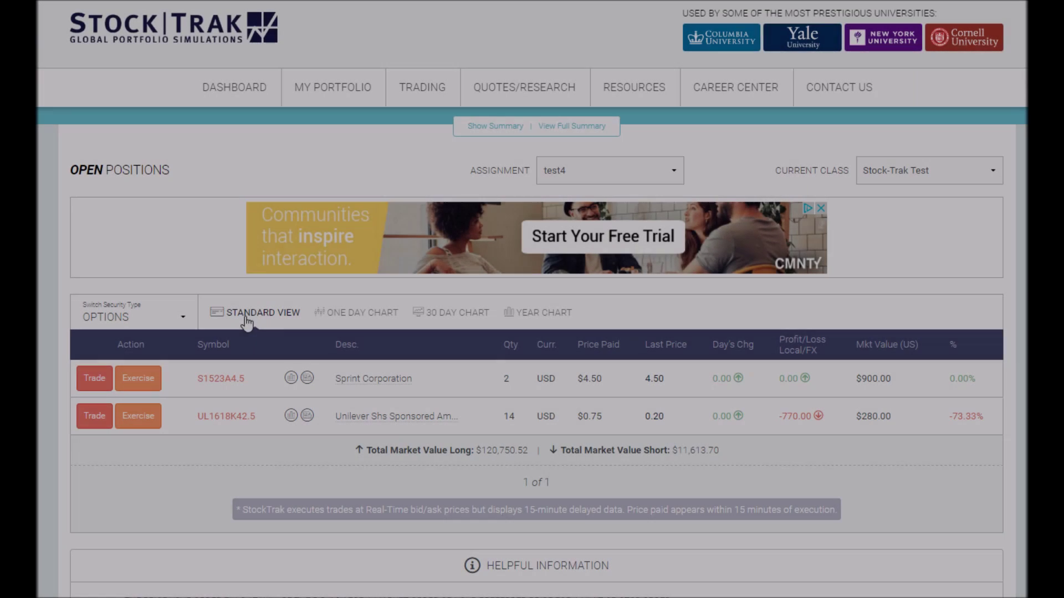
{"action": "mouse_move", "coordinate": [329, 102]}
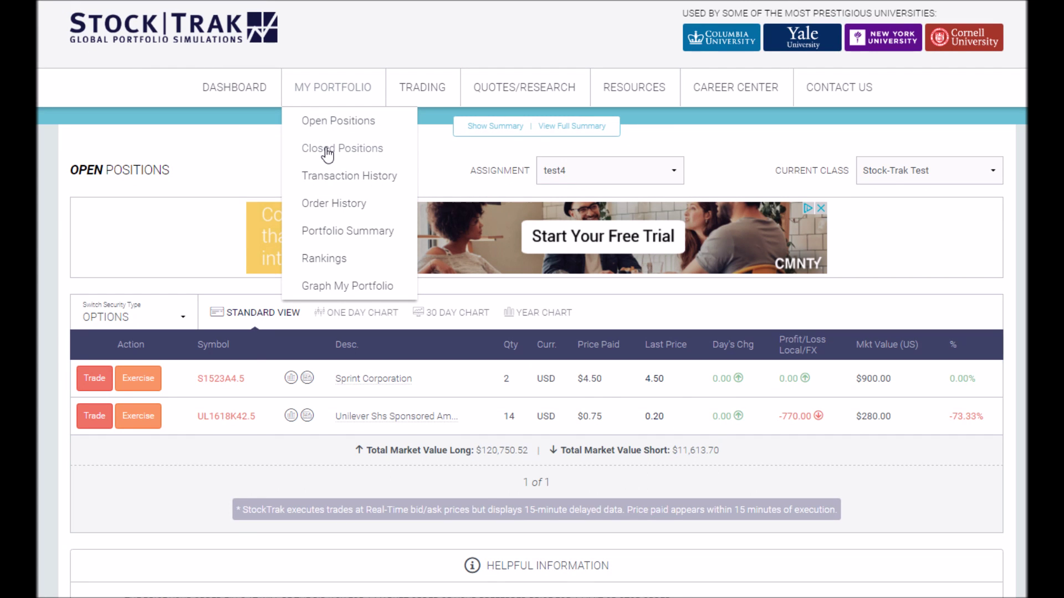
{"action": "left_click", "coordinate": [327, 150]}
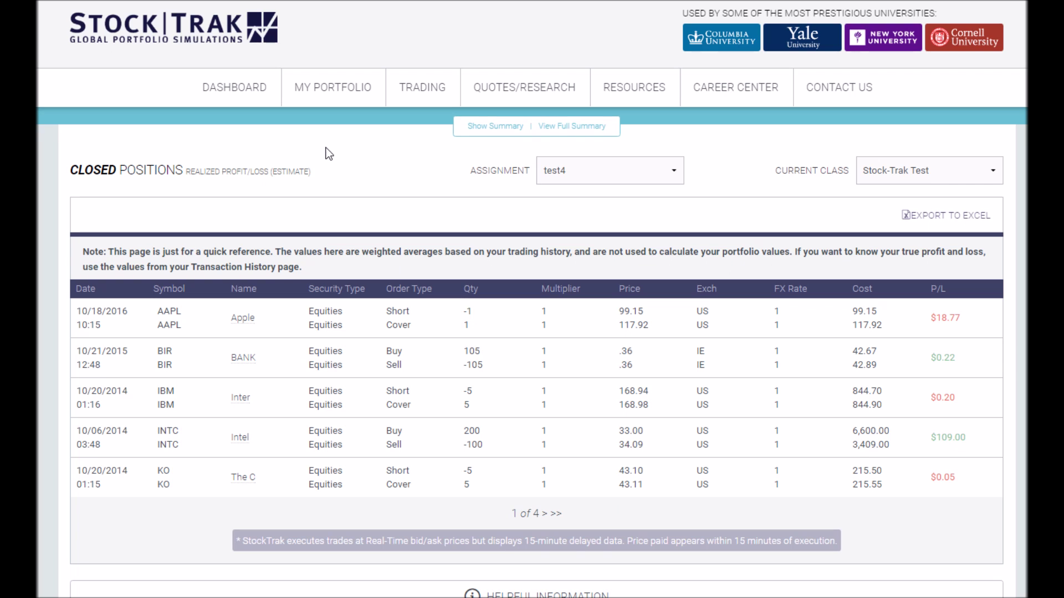
Examine the multiplier, cost and profit/loss figures of the AAPL short and cover entry in the closed positions.
{"action": "scroll", "coordinate": [329, 153], "scroll_direction": "down", "scroll_amount": 1}
{"action": "scroll", "coordinate": [328, 154], "scroll_direction": "down", "scroll_amount": 1}
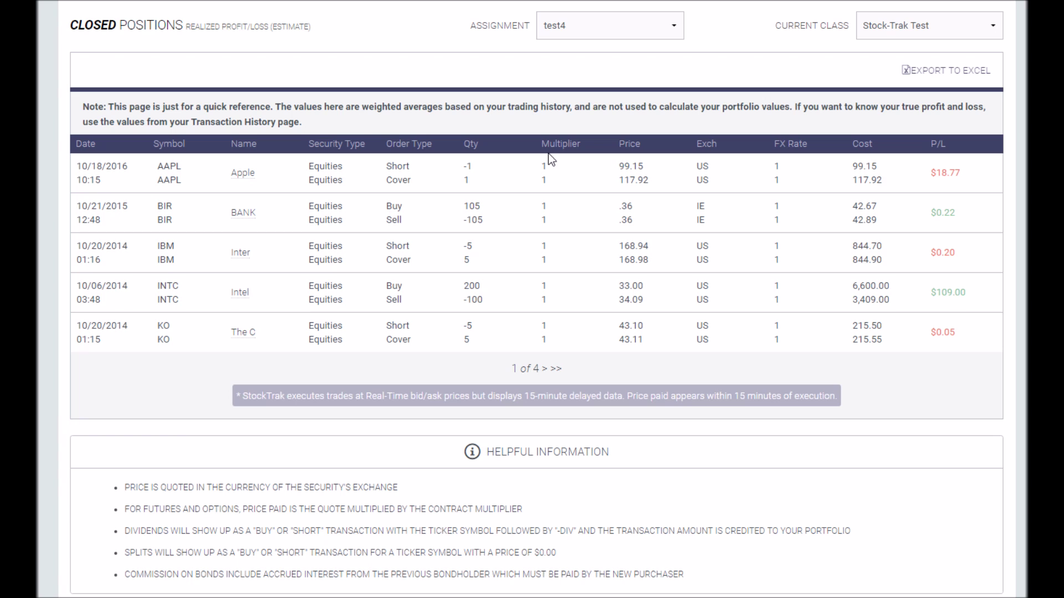
{"action": "left_click_drag", "start_coordinate": [538, 157], "coordinate": [561, 163]}
{"action": "left_click_drag", "start_coordinate": [852, 166], "coordinate": [879, 167]}
{"action": "left_click", "coordinate": [879, 168]}
{"action": "left_click_drag", "start_coordinate": [933, 174], "coordinate": [969, 175]}
{"action": "left_click", "coordinate": [970, 175]}
{"action": "left_click_drag", "start_coordinate": [931, 172], "coordinate": [982, 171]}
{"action": "left_click", "coordinate": [982, 172]}
Open the portfolio's Transaction History page.
{"action": "scroll", "coordinate": [458, 290], "scroll_direction": "up", "scroll_amount": 3}
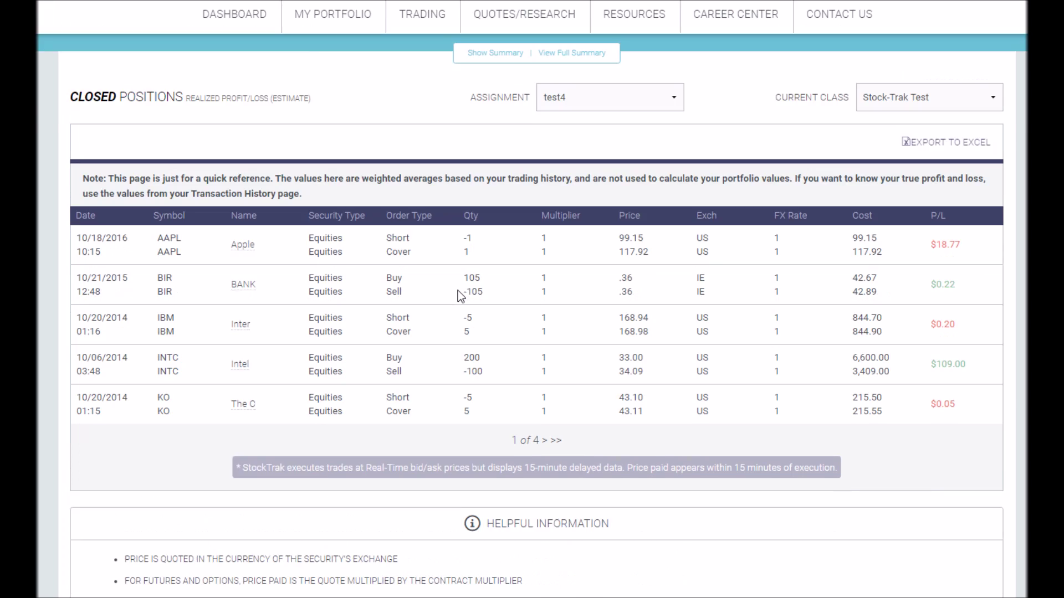
{"action": "mouse_move", "coordinate": [347, 105]}
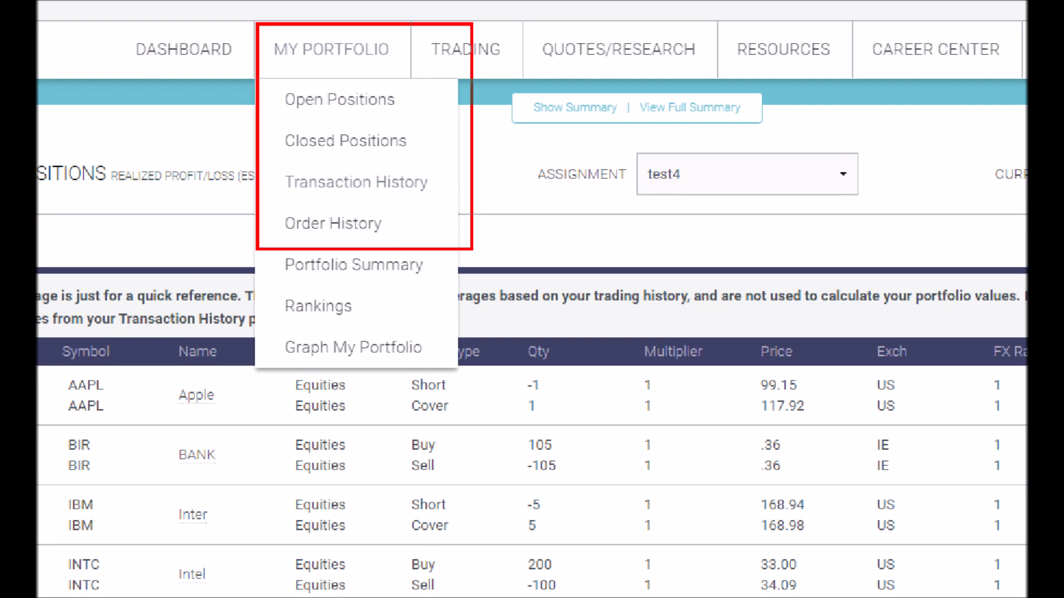
{"action": "left_click_drag", "start_coordinate": [259, 159], "coordinate": [457, 201]}
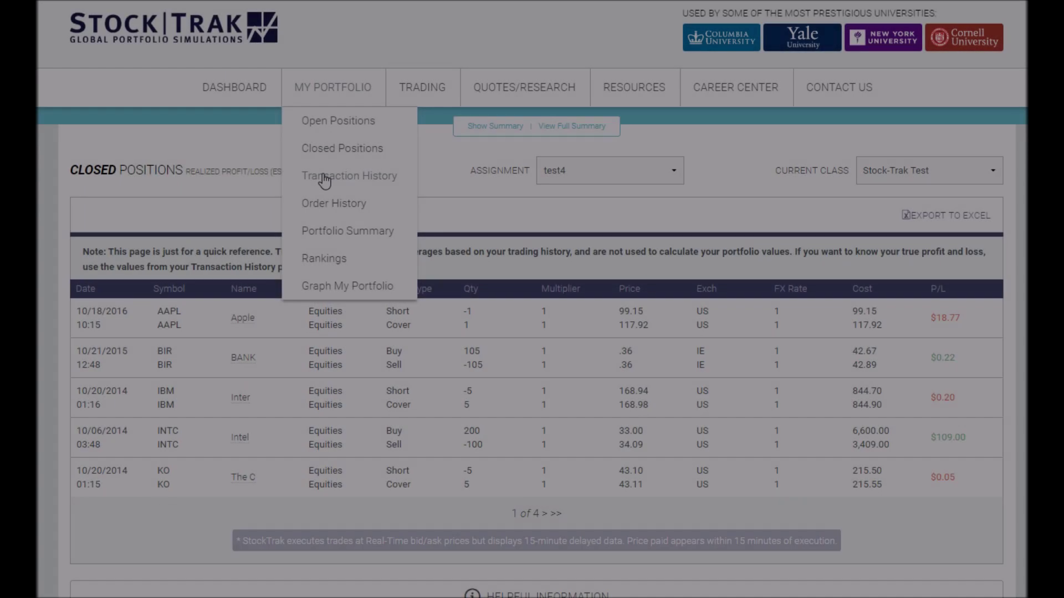
{"action": "left_click", "coordinate": [322, 178]}
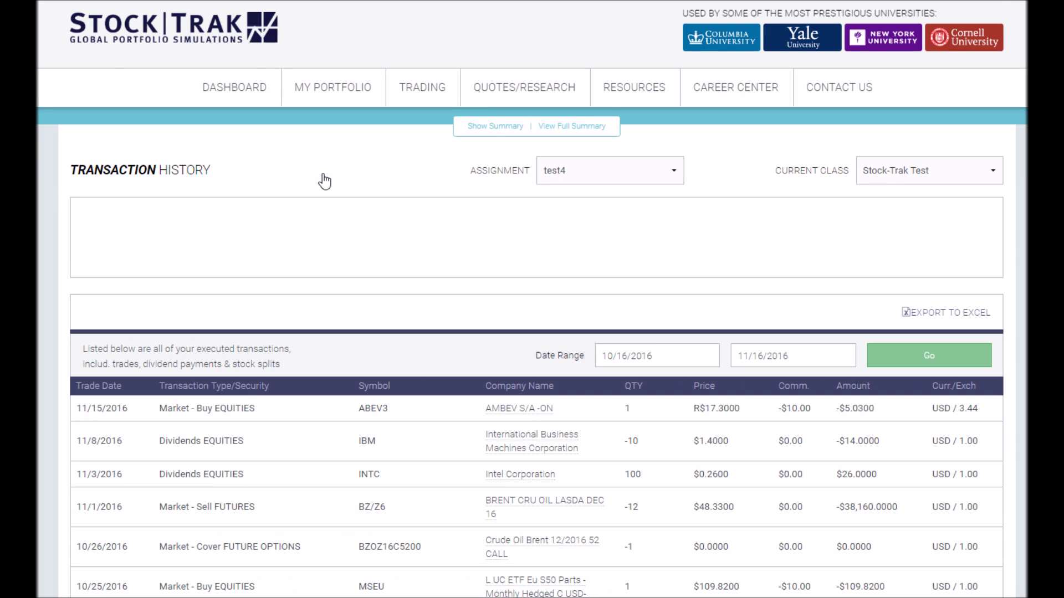
Examine the transaction type and amount of the ABEV3 purchase in the transaction list.
{"action": "scroll", "coordinate": [324, 181], "scroll_direction": "down", "scroll_amount": 3}
{"action": "scroll", "coordinate": [325, 180], "scroll_direction": "down", "scroll_amount": 3}
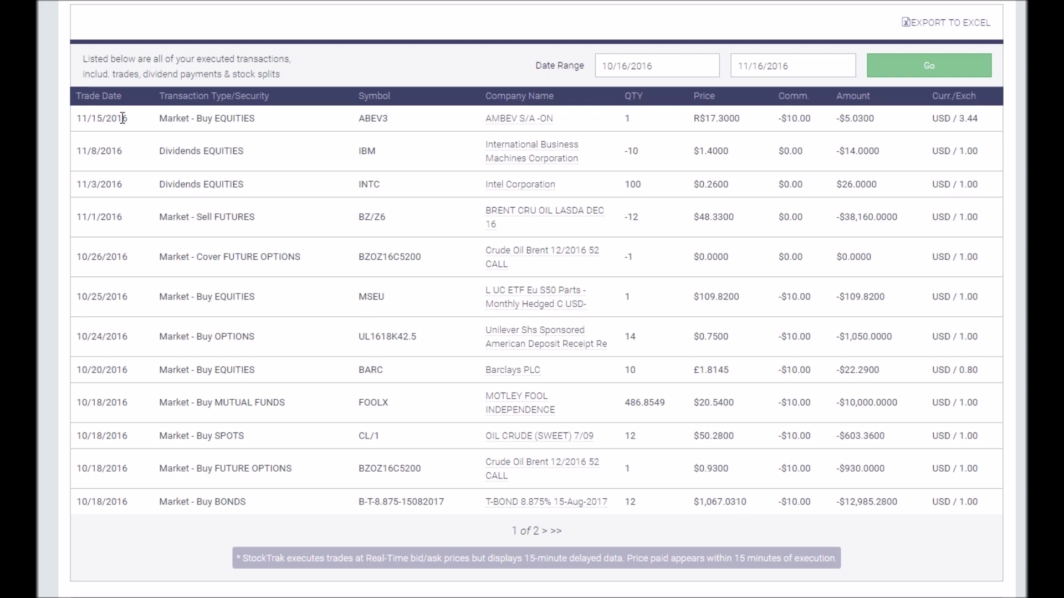
{"action": "left_click_drag", "start_coordinate": [159, 118], "coordinate": [258, 119]}
{"action": "left_click", "coordinate": [258, 118]}
{"action": "left_click_drag", "start_coordinate": [858, 119], "coordinate": [878, 119]}
{"action": "left_click", "coordinate": [878, 119]}
Filter the transaction history with a start date of 09/01/2016, keeping the end date of 11/16/2016.
{"action": "scroll", "coordinate": [667, 182], "scroll_direction": "up", "scroll_amount": 1}
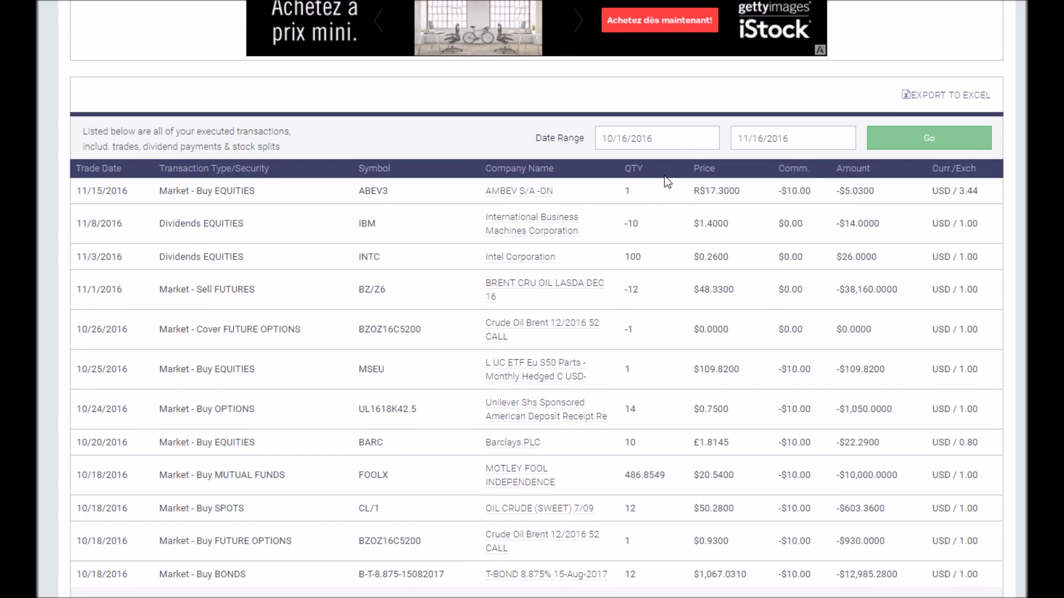
{"action": "left_click", "coordinate": [638, 144]}
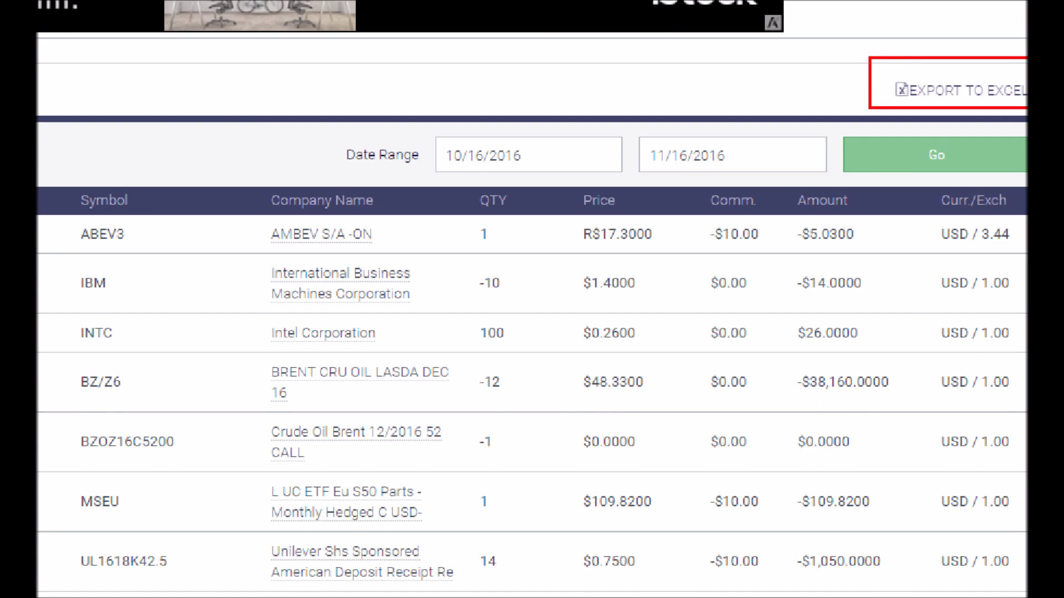
{"action": "left_click", "coordinate": [529, 155]}
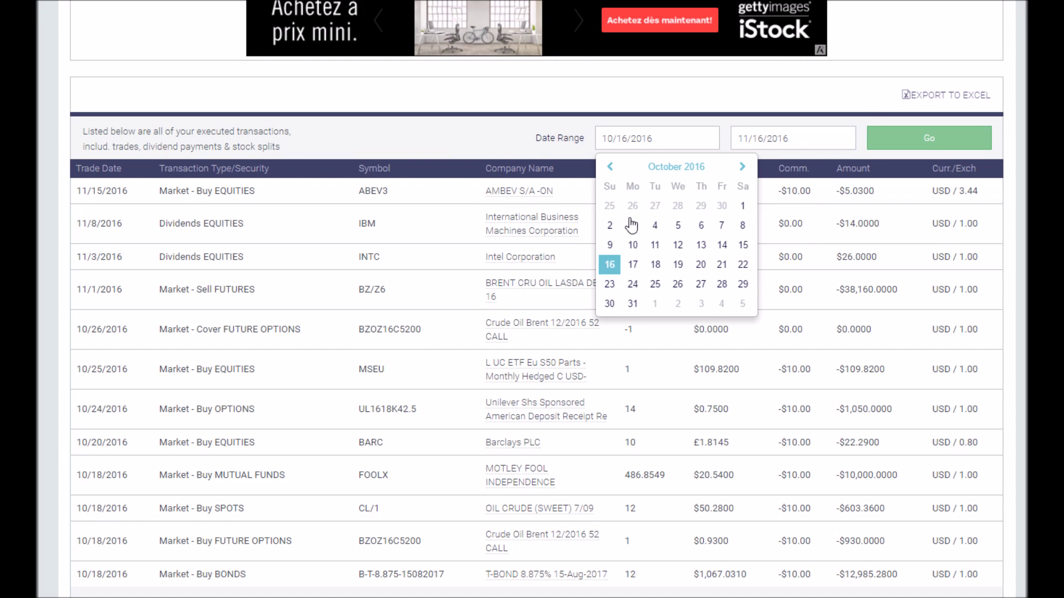
{"action": "left_click", "coordinate": [609, 166]}
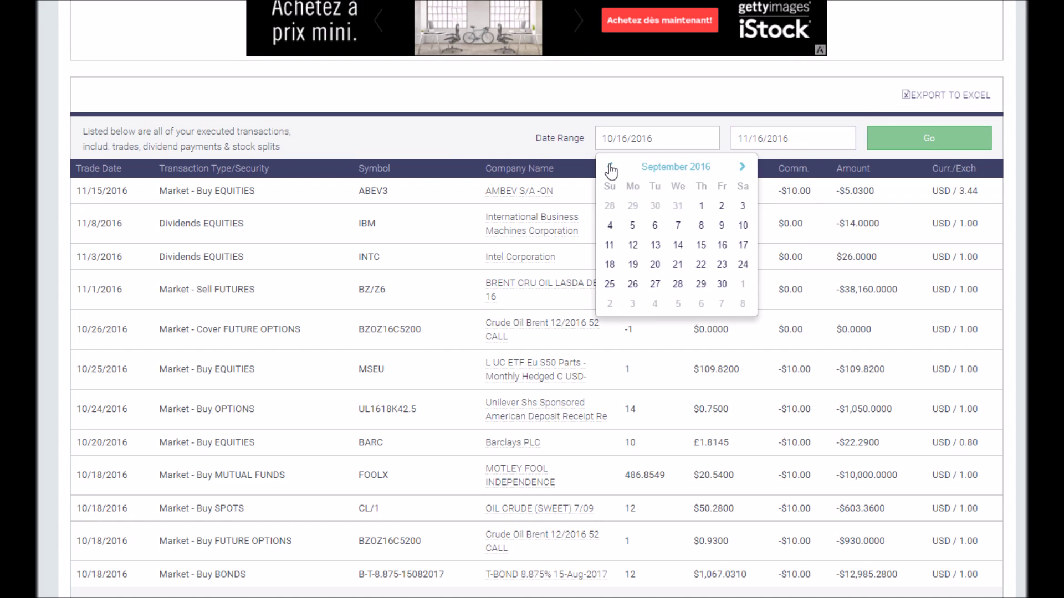
{"action": "left_click", "coordinate": [701, 207]}
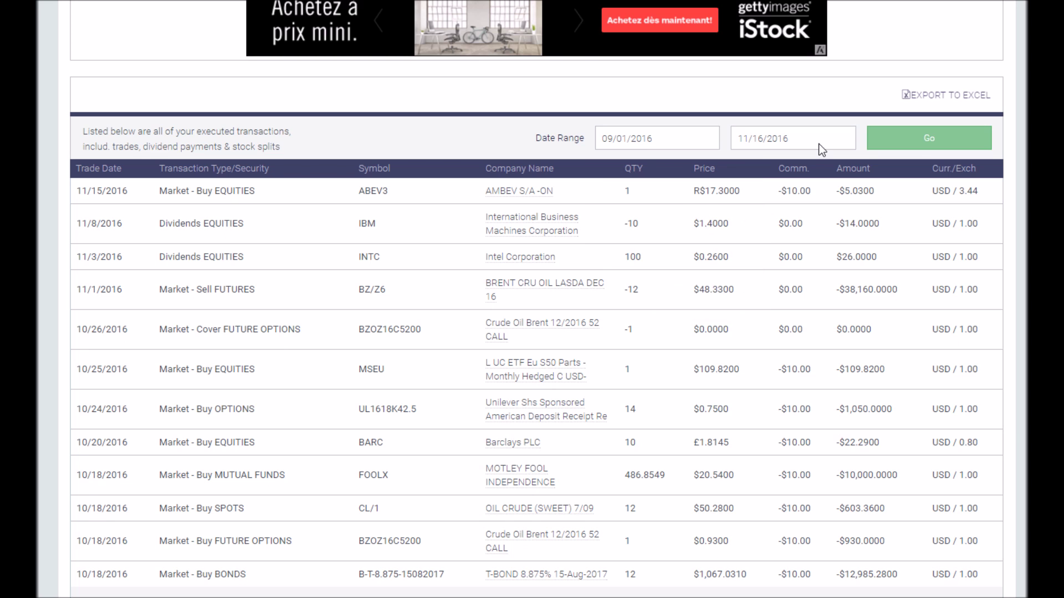
{"action": "left_click", "coordinate": [938, 149]}
{"action": "scroll", "coordinate": [215, 205], "scroll_direction": "down", "scroll_amount": 1}
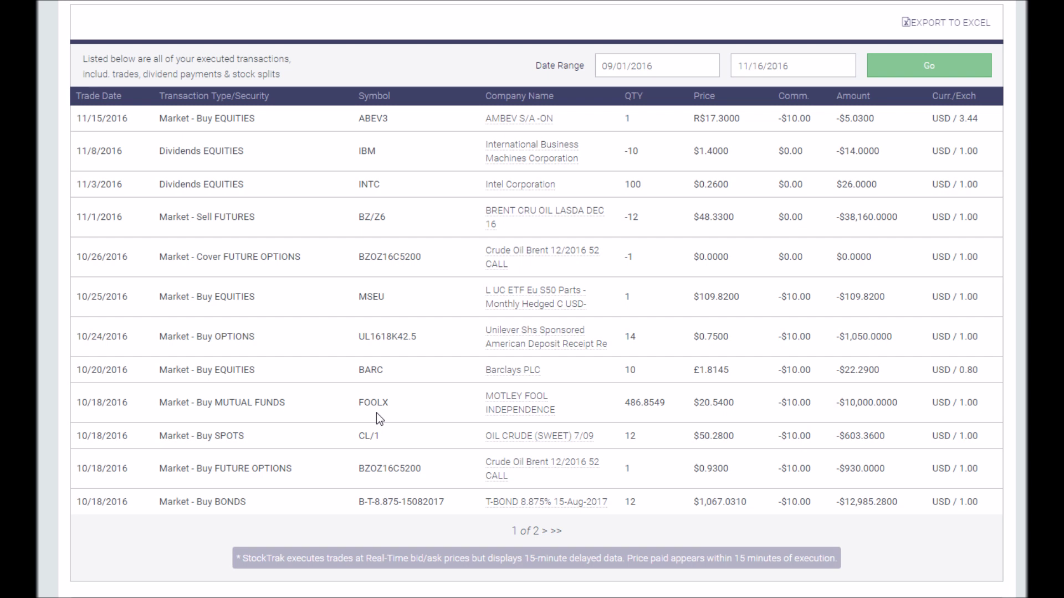
Open the portfolio's Order History page.
{"action": "scroll", "coordinate": [376, 414], "scroll_direction": "up", "scroll_amount": 5}
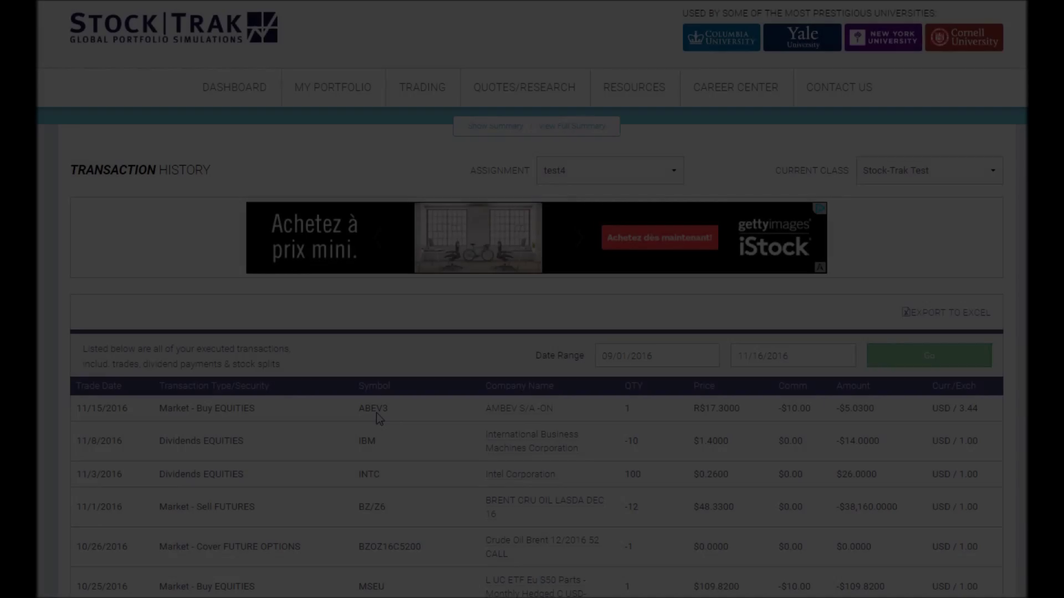
{"action": "mouse_move", "coordinate": [350, 105]}
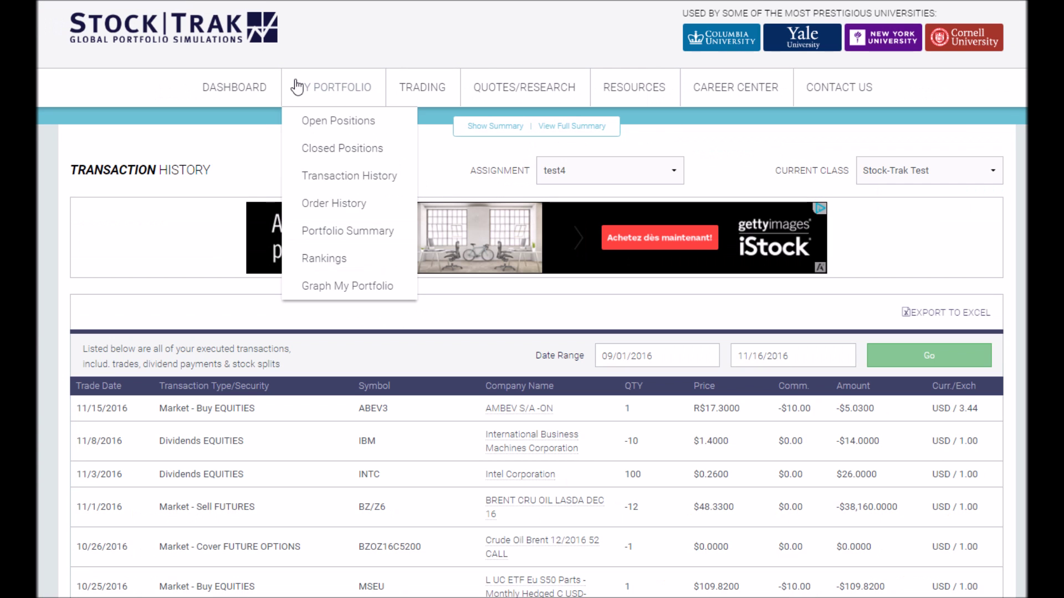
{"action": "left_click", "coordinate": [321, 210]}
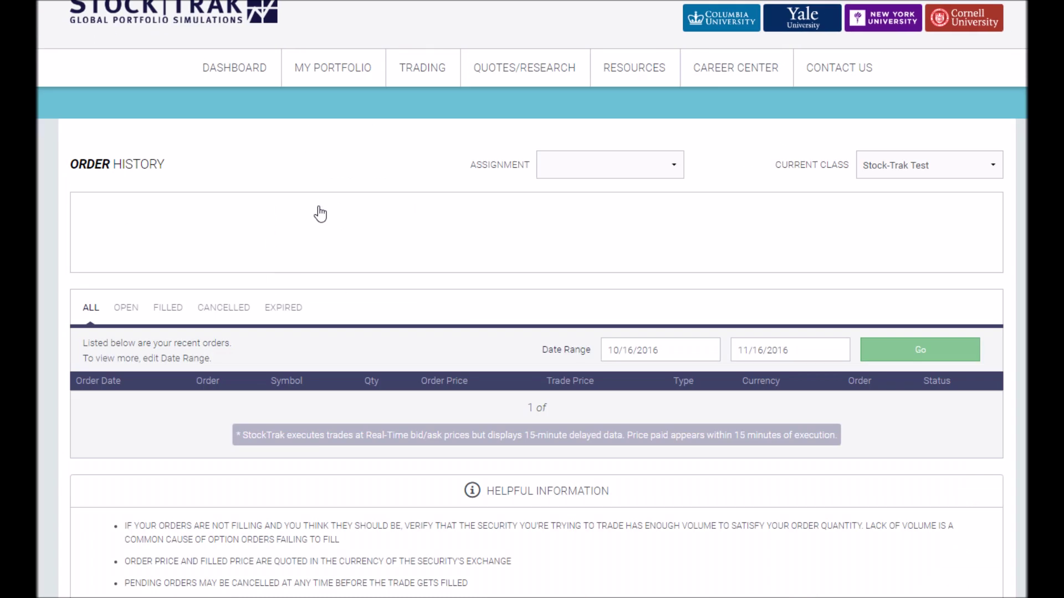
Look through the second page of recent orders and return to the first page to review the order details.
{"action": "scroll", "coordinate": [304, 198], "scroll_direction": "down", "scroll_amount": 7}
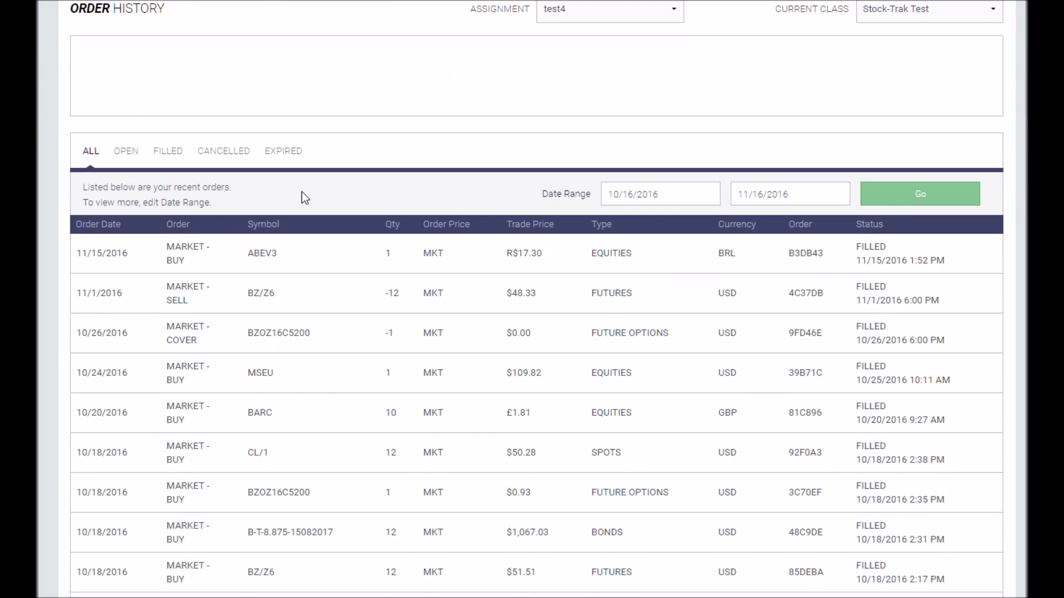
{"action": "scroll", "coordinate": [304, 197], "scroll_direction": "up", "scroll_amount": 1}
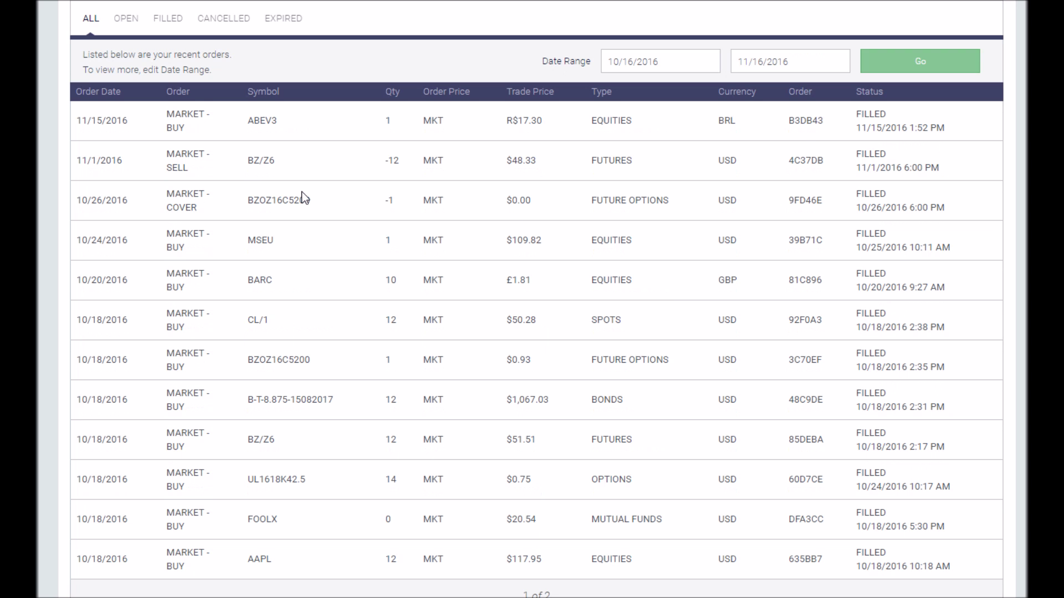
{"action": "left_click", "coordinate": [541, 535]}
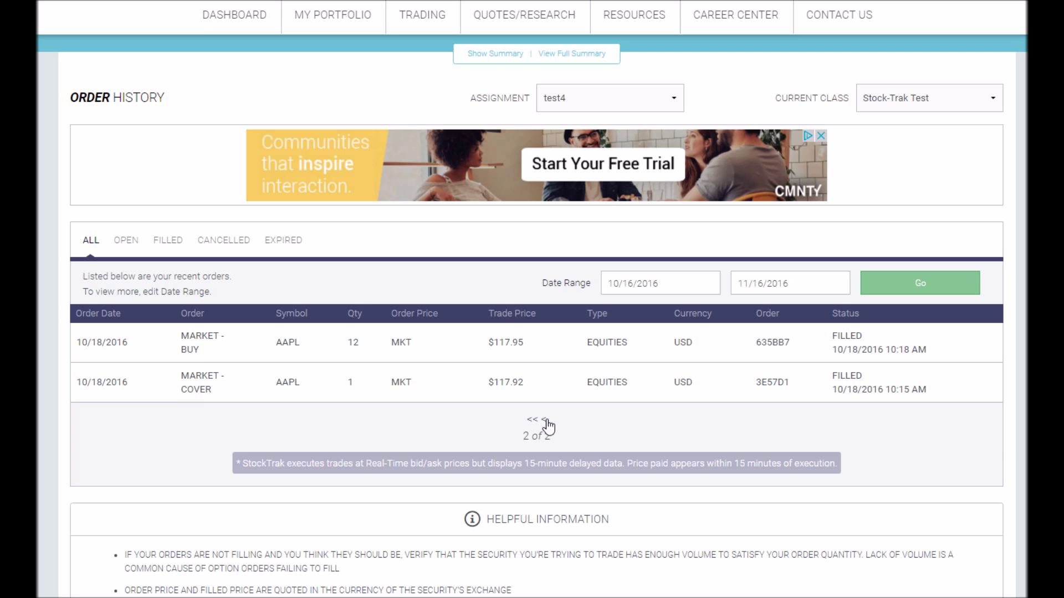
{"action": "left_click", "coordinate": [545, 421]}
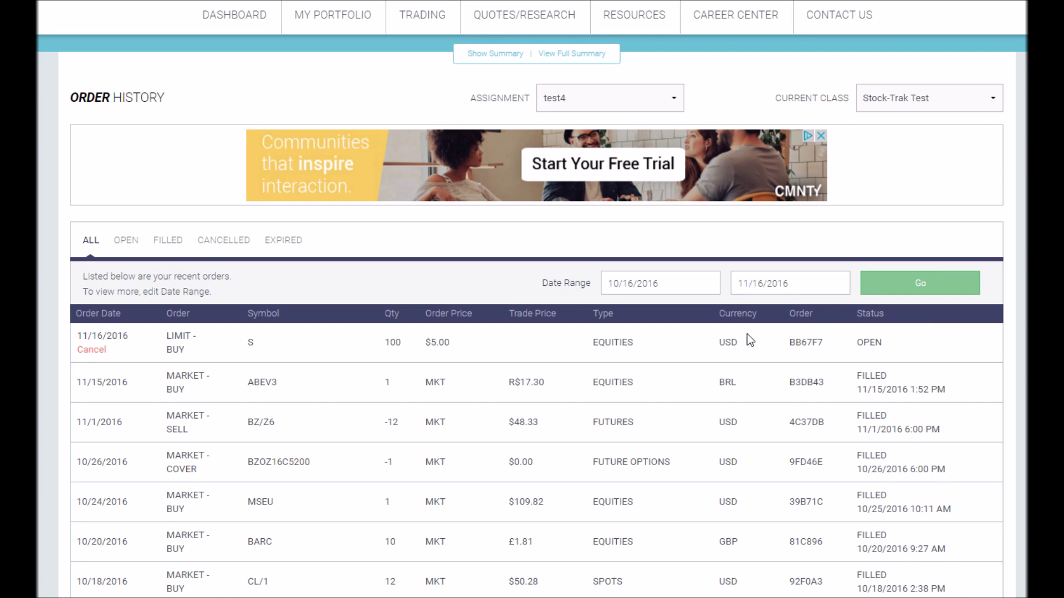
{"action": "scroll", "coordinate": [735, 334], "scroll_direction": "down", "scroll_amount": 1}
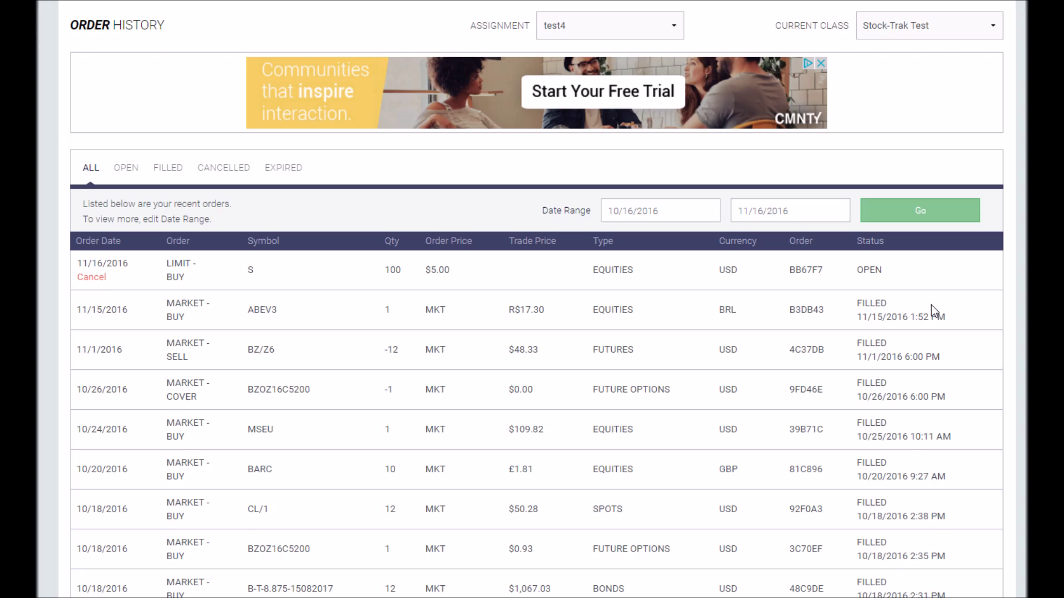
Open the Portfolio Summary and examine its cash-related items, interest earned and class settings.
{"action": "scroll", "coordinate": [527, 374], "scroll_direction": "up", "scroll_amount": 3}
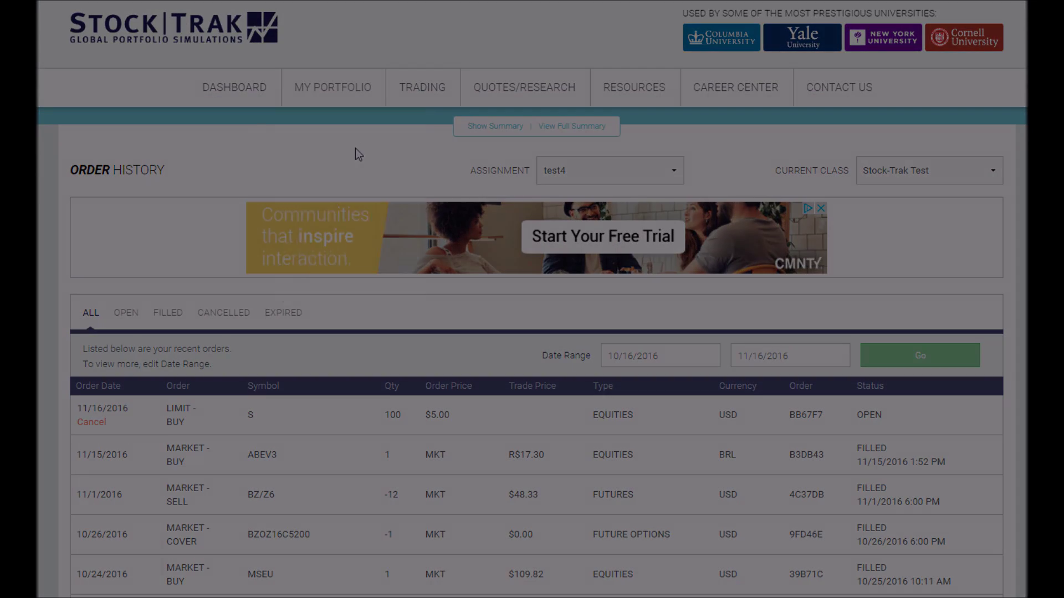
{"action": "mouse_move", "coordinate": [337, 91]}
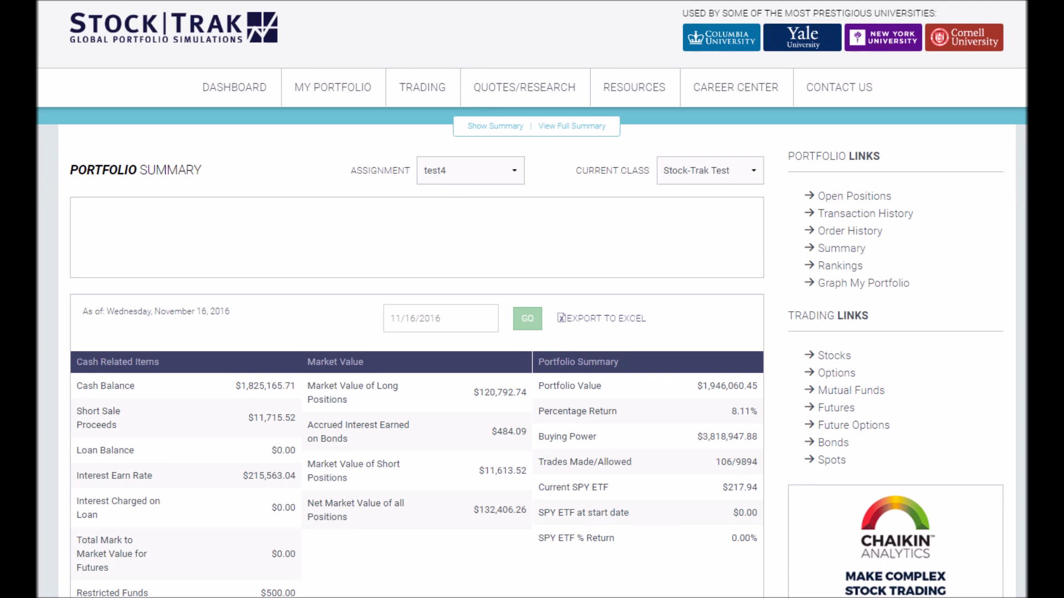
{"action": "scroll", "coordinate": [333, 233], "scroll_direction": "down", "scroll_amount": 6}
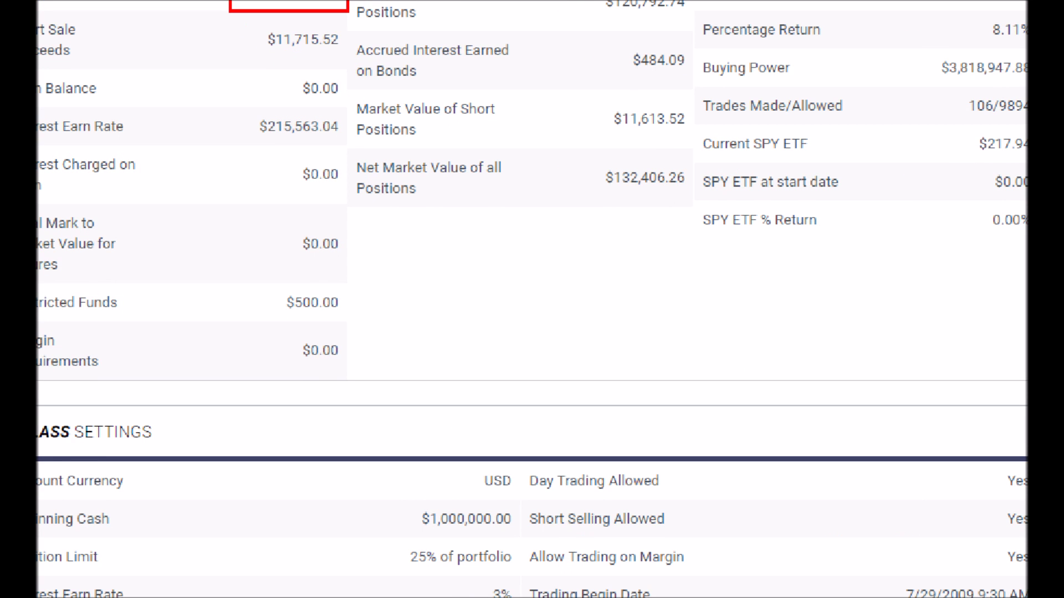
{"action": "left_click_drag", "start_coordinate": [248, 28], "coordinate": [347, 61]}
{"action": "left_click_drag", "start_coordinate": [269, 80], "coordinate": [359, 108]}
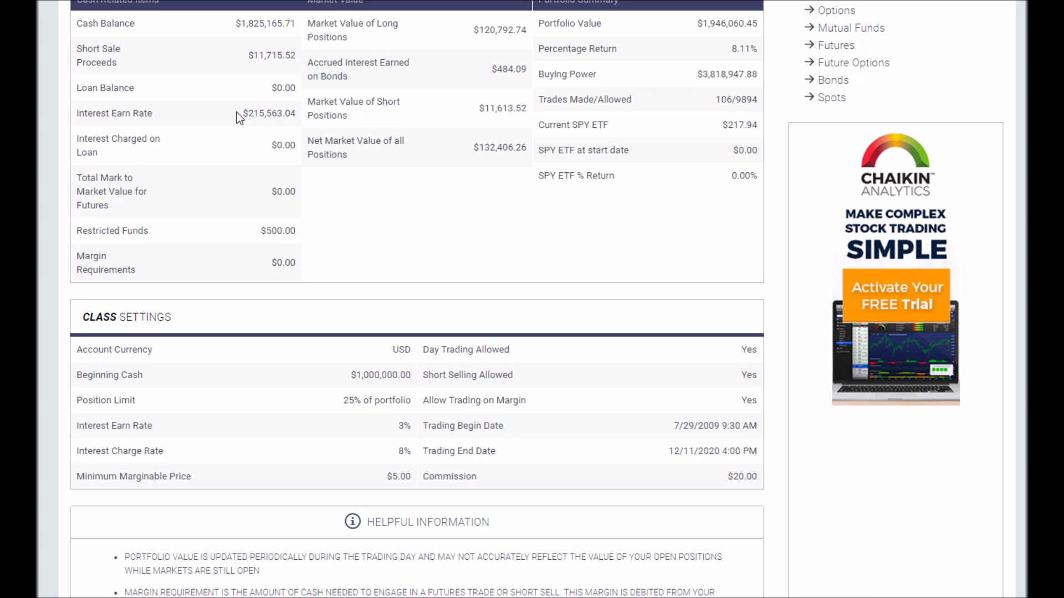
{"action": "left_click_drag", "start_coordinate": [242, 113], "coordinate": [299, 113]}
{"action": "left_click", "coordinate": [299, 117]}
{"action": "scroll", "coordinate": [411, 141], "scroll_direction": "down", "scroll_amount": 3}
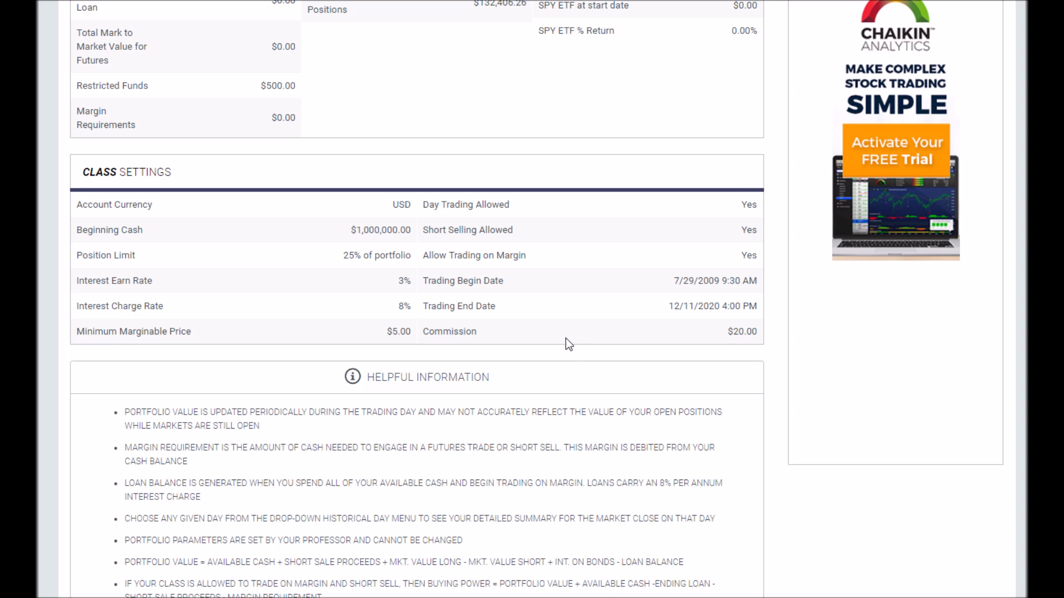
Open the portfolio's Rankings page.
{"action": "scroll", "coordinate": [564, 338], "scroll_direction": "up", "scroll_amount": 10}
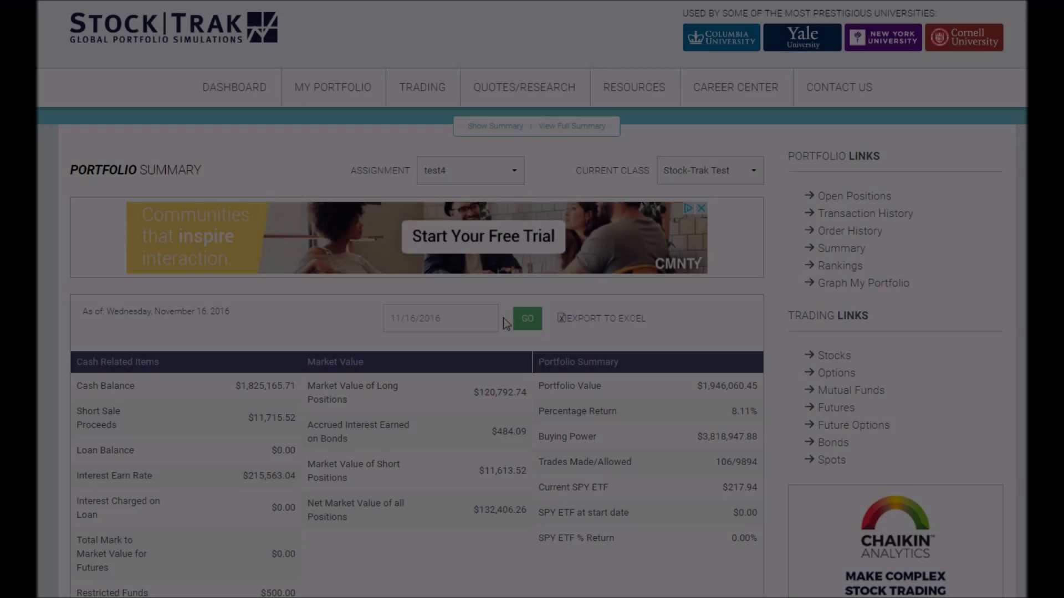
{"action": "mouse_move", "coordinate": [335, 89]}
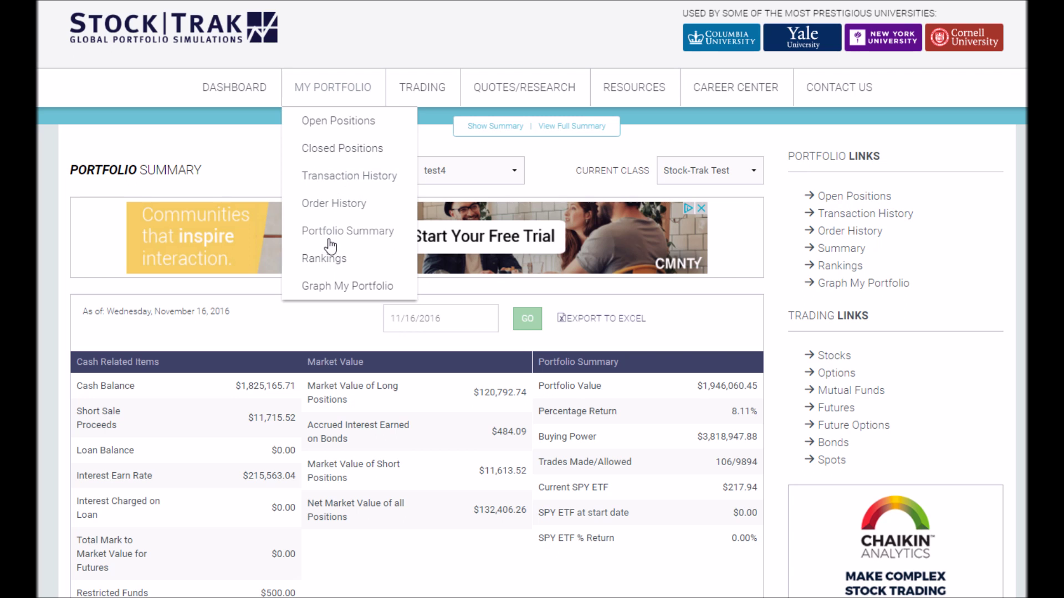
{"action": "left_click", "coordinate": [326, 262]}
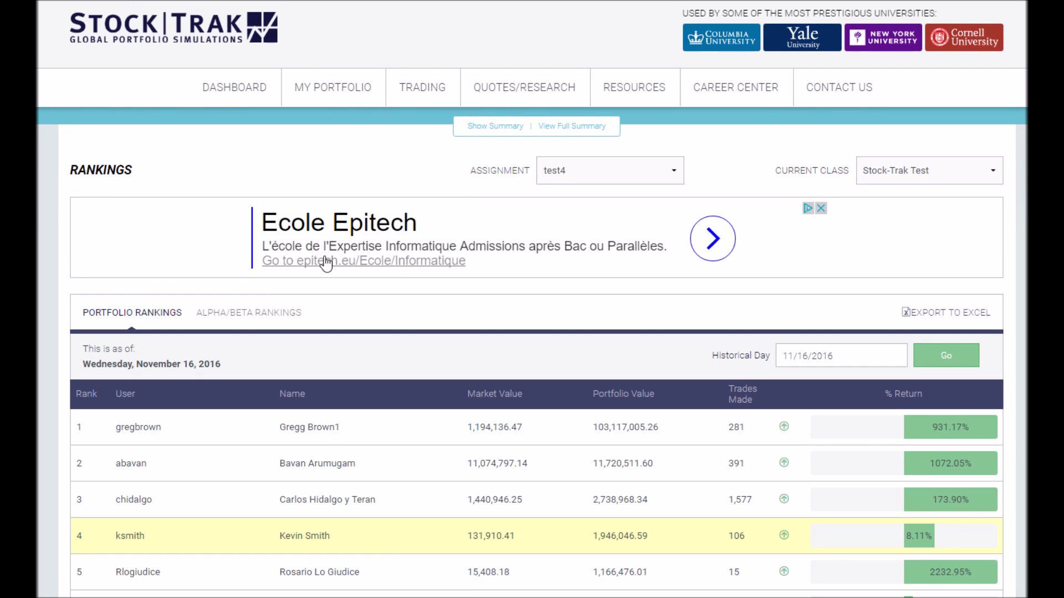
Examine the portfolio rankings table, including the top-ranked student's number of trades made.
{"action": "scroll", "coordinate": [325, 257], "scroll_direction": "down", "scroll_amount": 4}
{"action": "scroll", "coordinate": [324, 258], "scroll_direction": "down", "scroll_amount": 1}
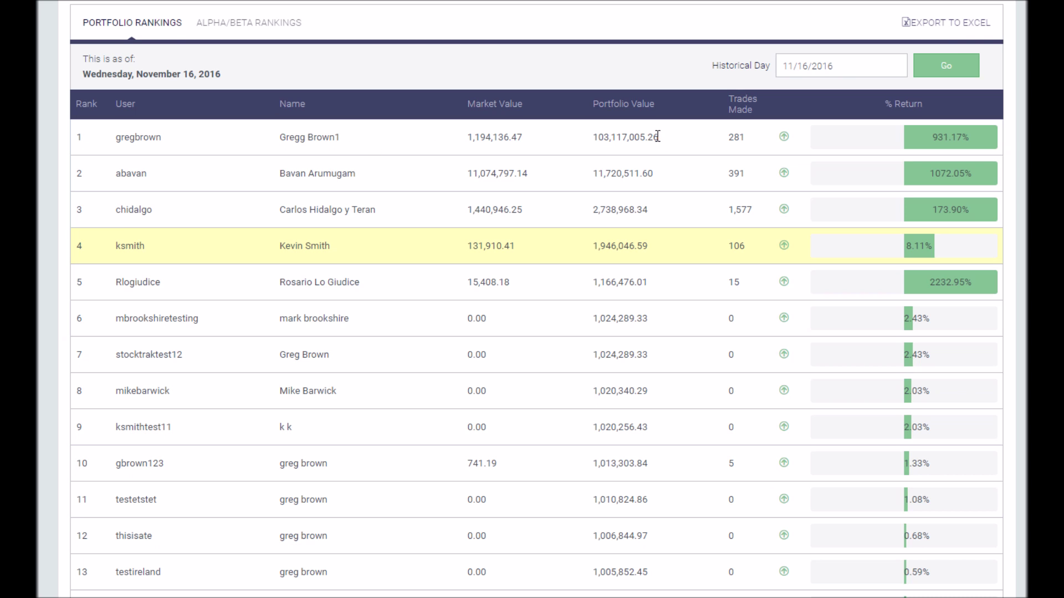
{"action": "left_click_drag", "start_coordinate": [730, 137], "coordinate": [745, 138]}
{"action": "left_click", "coordinate": [746, 139]}
View the Alpha/Beta rankings and return to the Portfolio rankings.
{"action": "scroll", "coordinate": [463, 313], "scroll_direction": "up", "scroll_amount": 3}
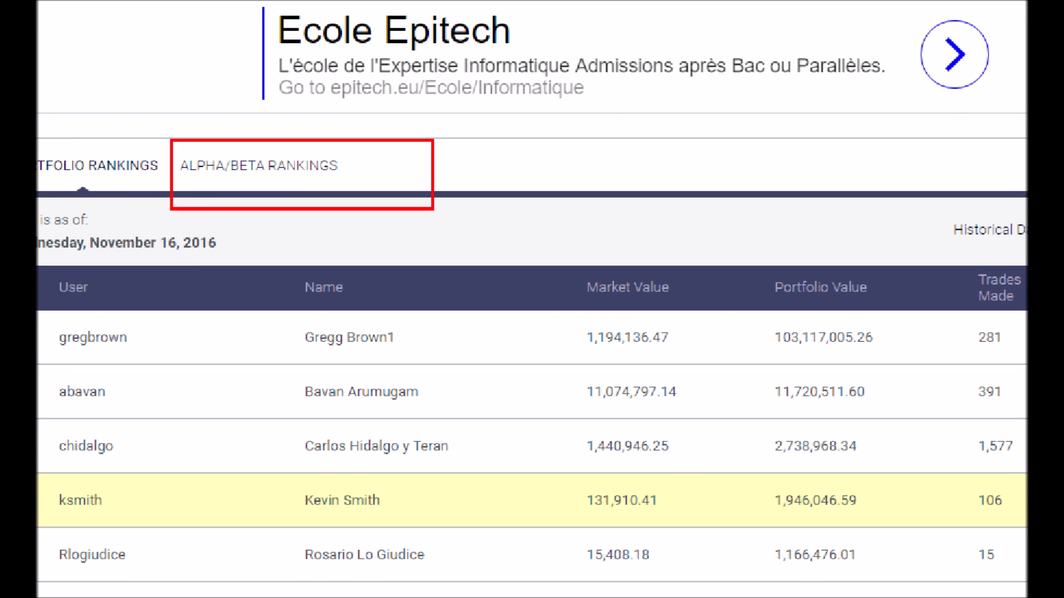
{"action": "left_click", "coordinate": [236, 166]}
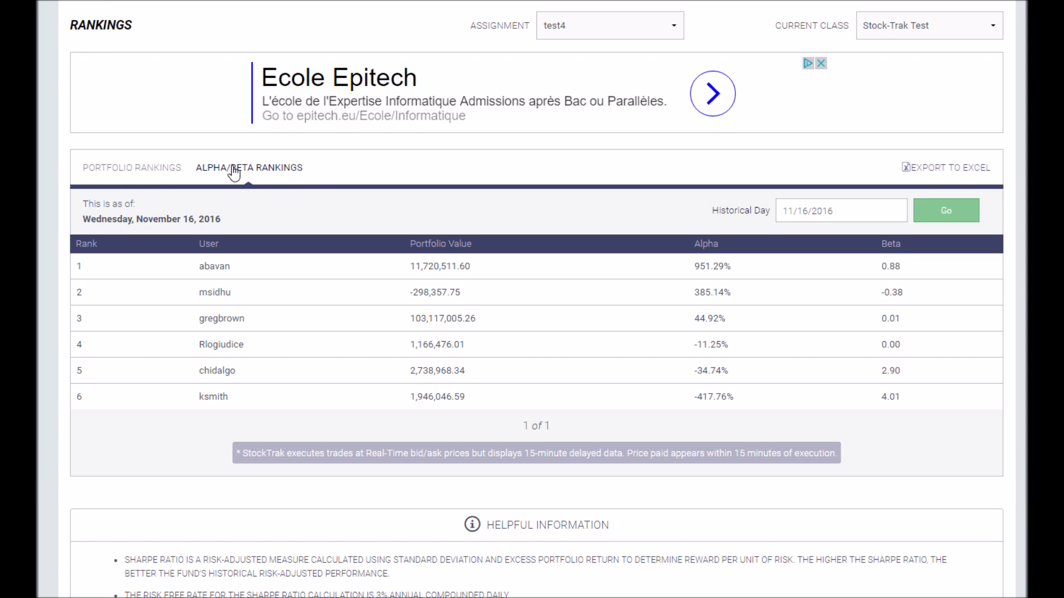
{"action": "left_click", "coordinate": [161, 168]}
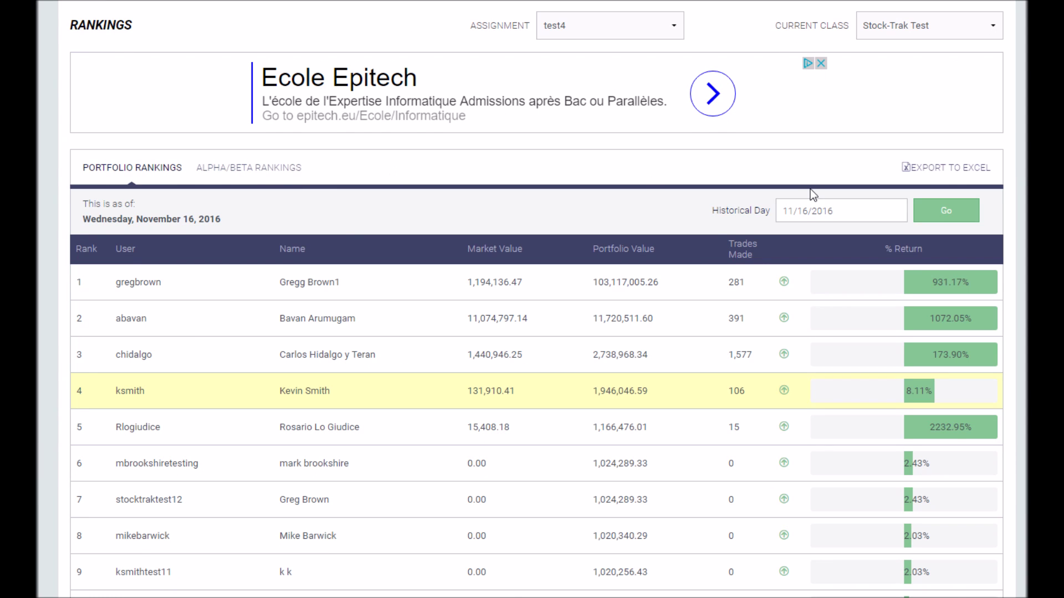
Show the portfolio rankings for the historical day 11/15/2016 and look through the table.
{"action": "scroll", "coordinate": [784, 194], "scroll_direction": "down", "scroll_amount": 1}
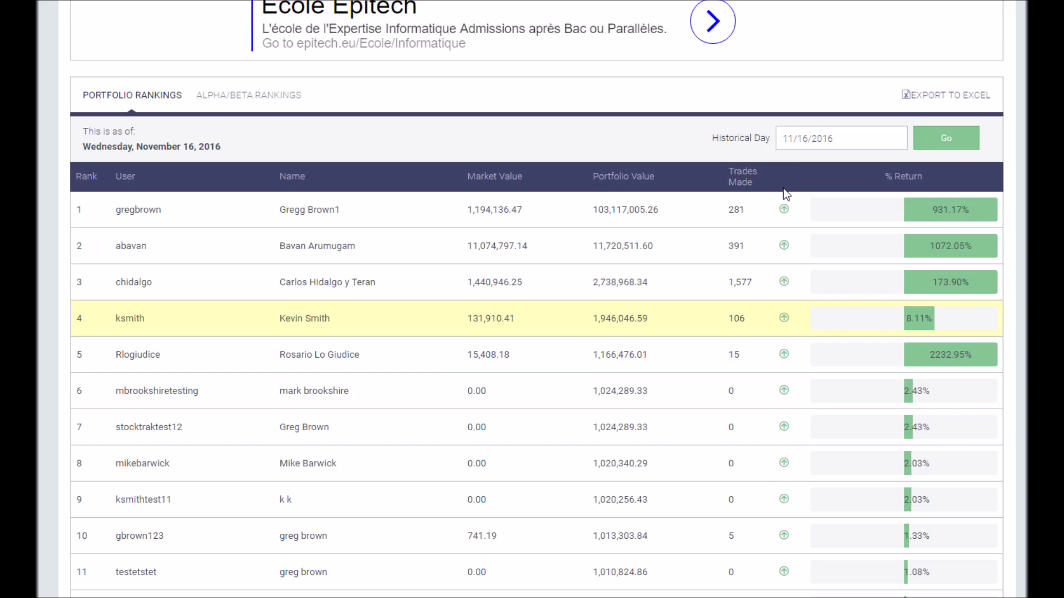
{"action": "left_click", "coordinate": [815, 135]}
{"action": "left_click", "coordinate": [831, 245]}
{"action": "left_click", "coordinate": [958, 149]}
{"action": "scroll", "coordinate": [590, 297], "scroll_direction": "down", "scroll_amount": 2}
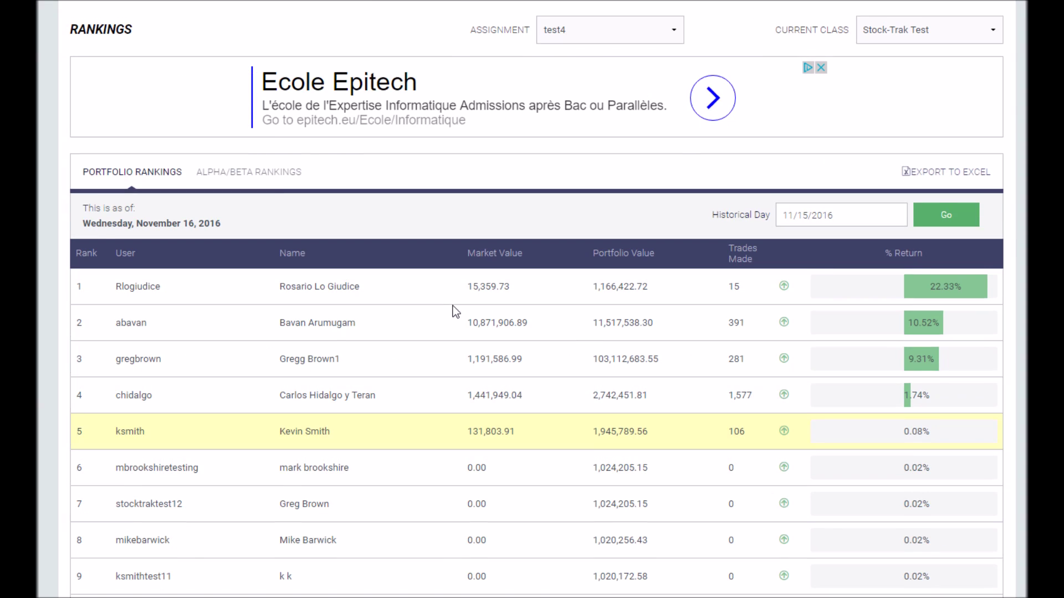
{"action": "scroll", "coordinate": [455, 311], "scroll_direction": "up", "scroll_amount": 3}
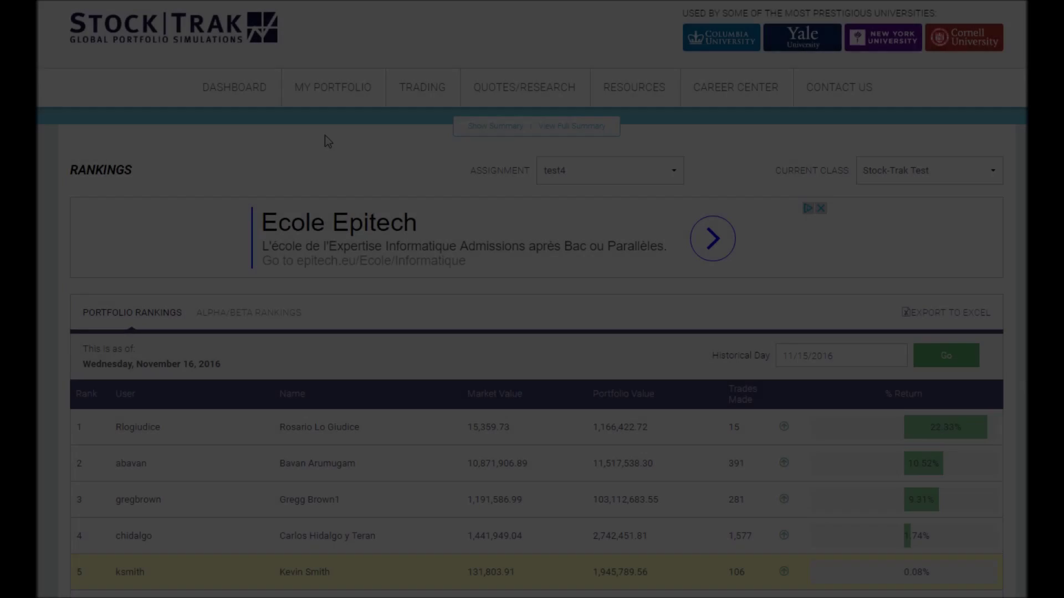
Open the Graph My Portfolio page, examine the 1-month performance graph against the S&P 500 ETF, and switch it to 3-month.
{"action": "mouse_move", "coordinate": [332, 86]}
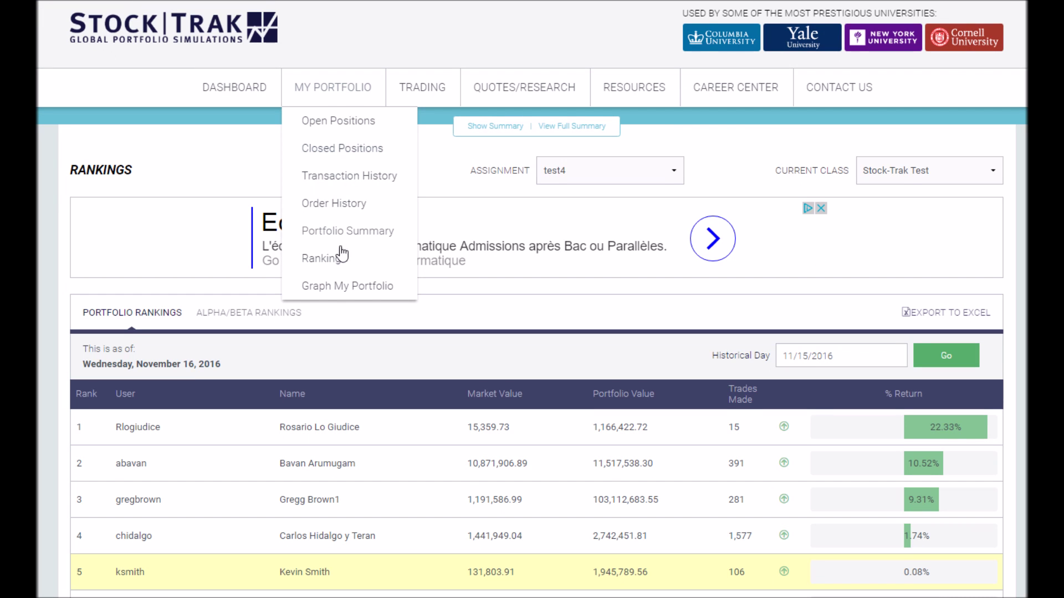
{"action": "left_click", "coordinate": [332, 288]}
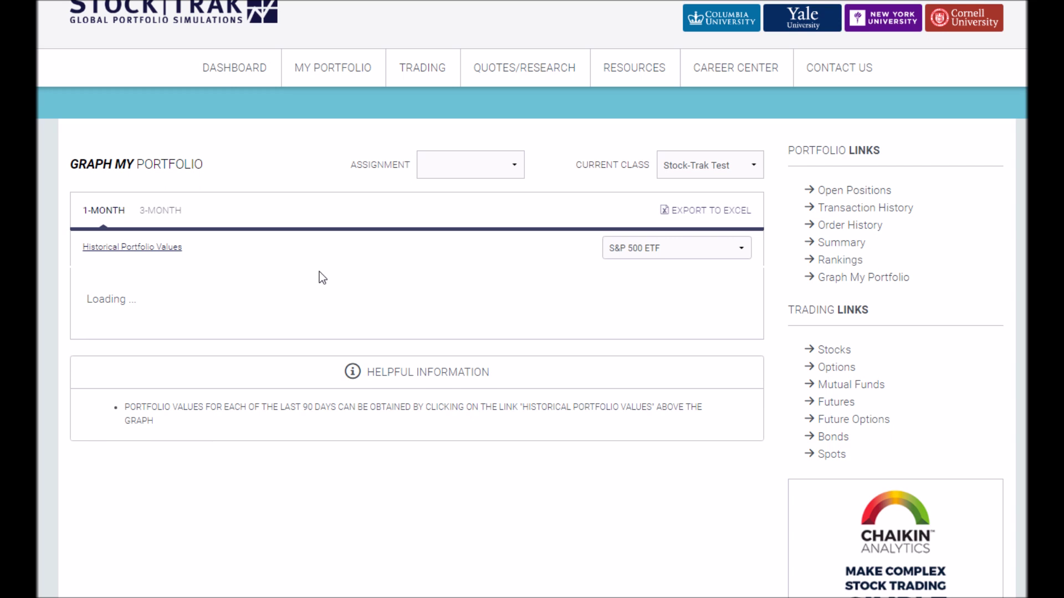
{"action": "scroll", "coordinate": [322, 277], "scroll_direction": "down", "scroll_amount": 1}
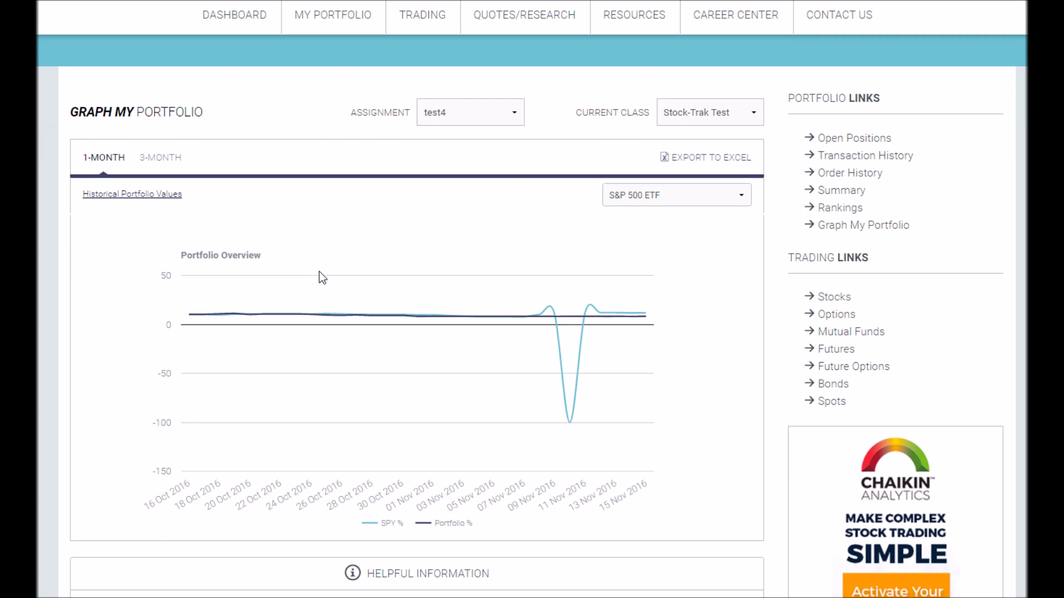
{"action": "scroll", "coordinate": [515, 318], "scroll_direction": "up", "scroll_amount": 1}
{"action": "scroll", "coordinate": [547, 310], "scroll_direction": "down", "scroll_amount": 1}
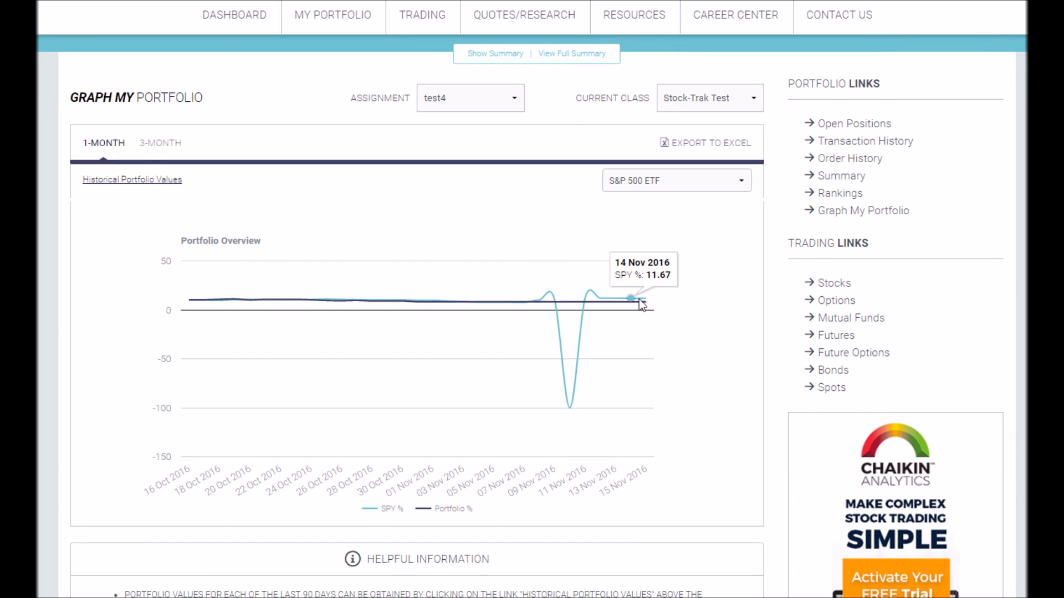
{"action": "left_click", "coordinate": [162, 145]}
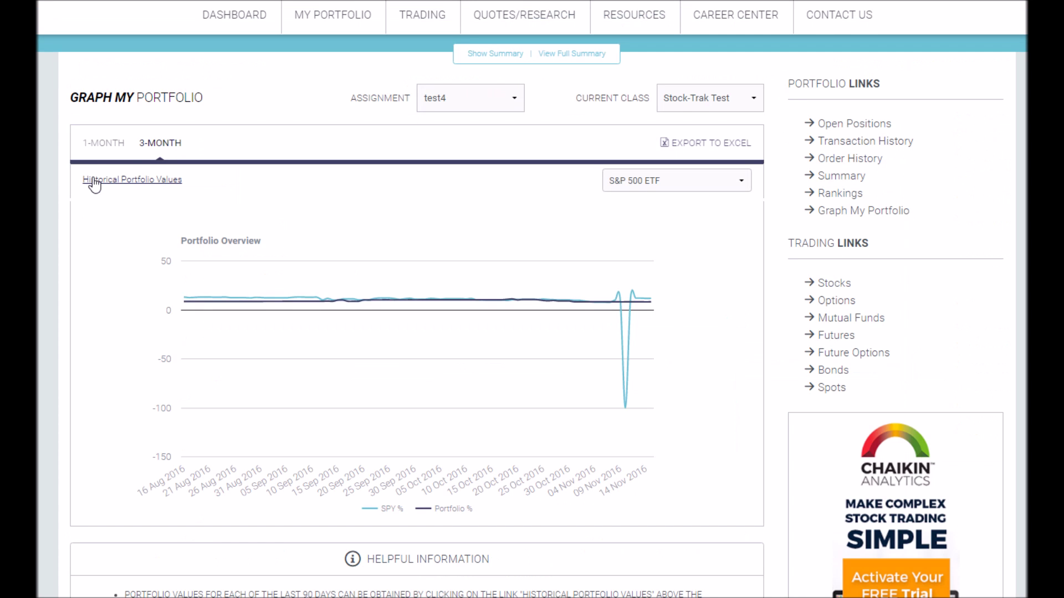
View the Historical Portfolio Values list, look through its daily entries, and close it.
{"action": "left_click", "coordinate": [95, 182]}
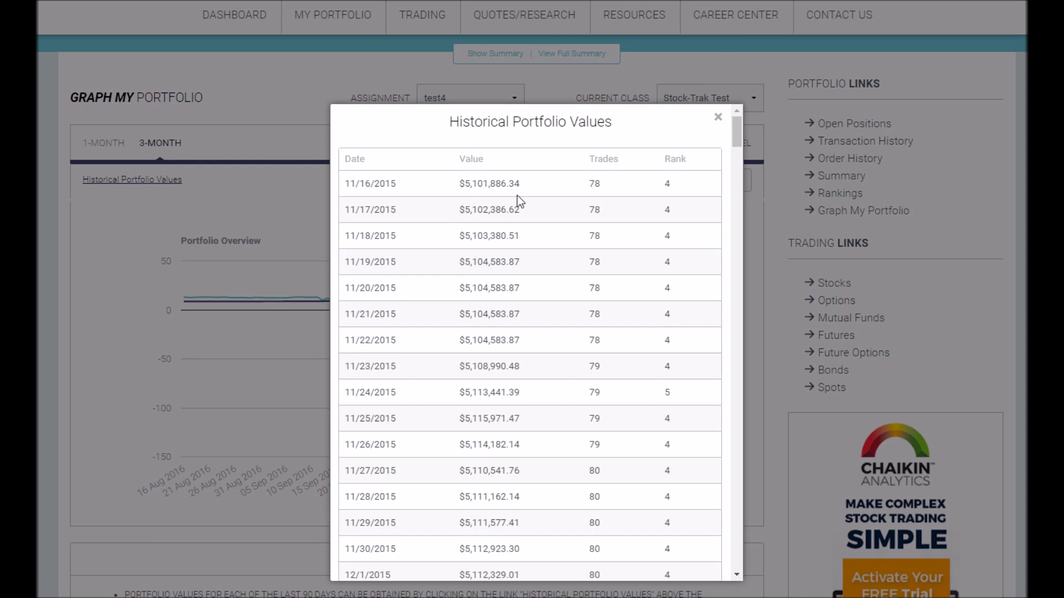
{"action": "scroll", "coordinate": [516, 195], "scroll_direction": "down", "scroll_amount": 15}
{"action": "scroll", "coordinate": [522, 247], "scroll_direction": "up", "scroll_amount": 12}
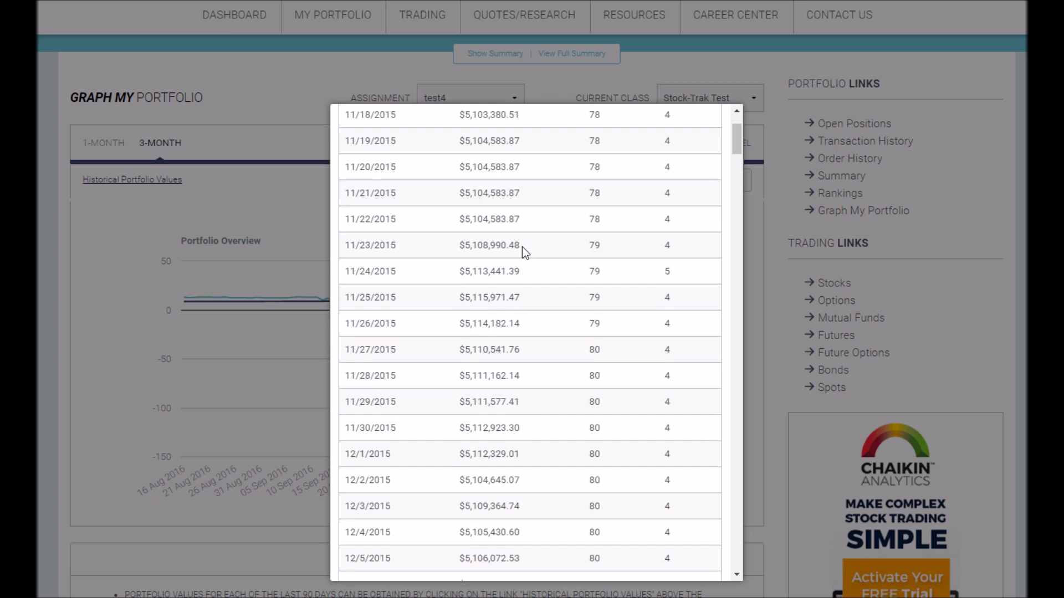
{"action": "left_click", "coordinate": [717, 194]}
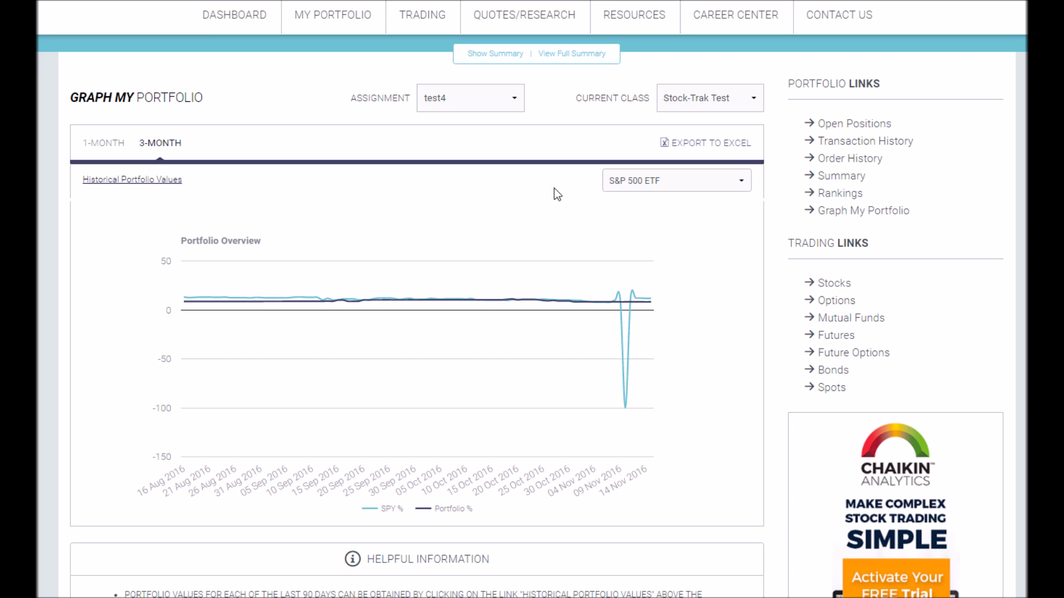
Open the FAQ page and look through its question categories down to the Submit A Request support form link.
{"action": "scroll", "coordinate": [544, 261], "scroll_direction": "up", "scroll_amount": 2}
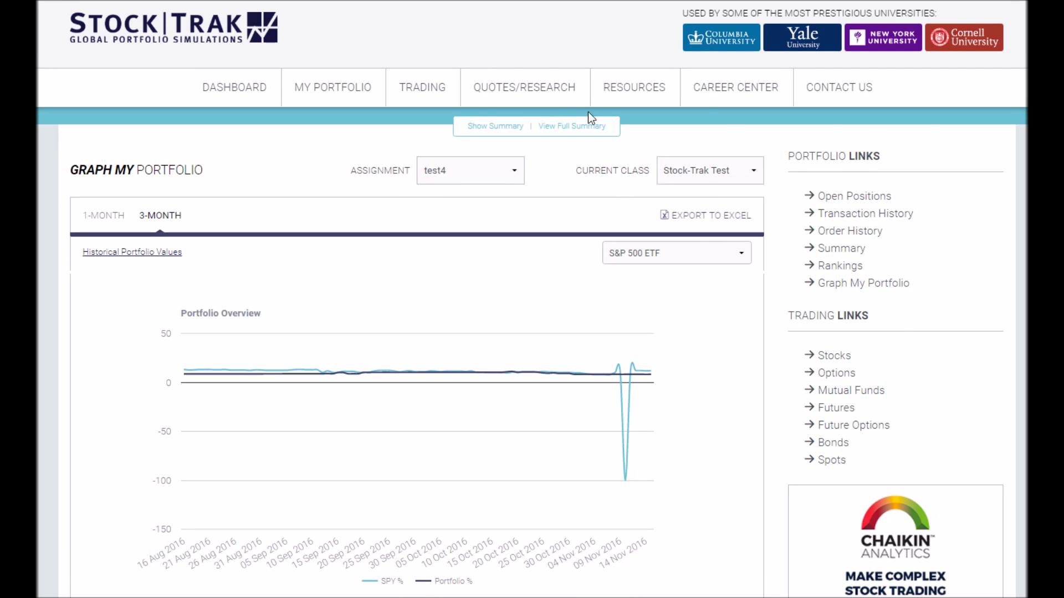
{"action": "mouse_move", "coordinate": [834, 92]}
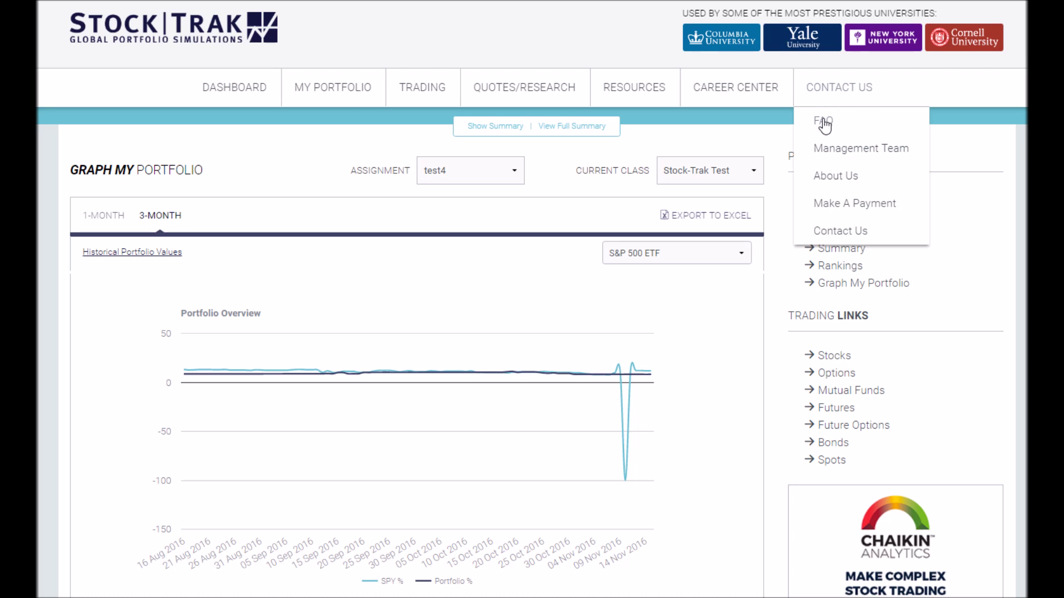
{"action": "left_click_drag", "start_coordinate": [794, 66], "coordinate": [975, 169]}
{"action": "left_click", "coordinate": [821, 127]}
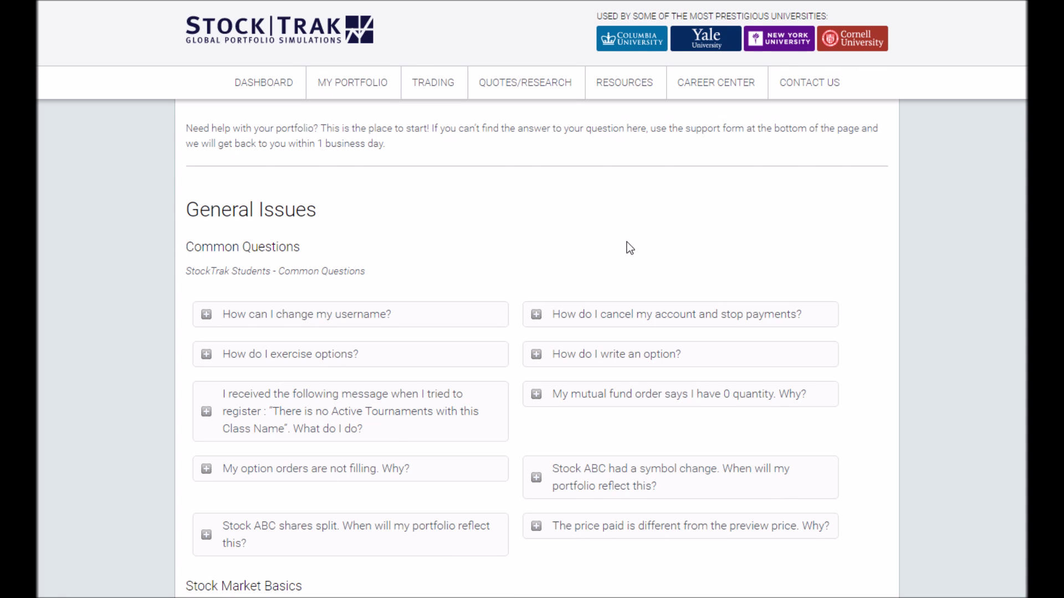
{"action": "scroll", "coordinate": [449, 264], "scroll_direction": "down", "scroll_amount": 20}
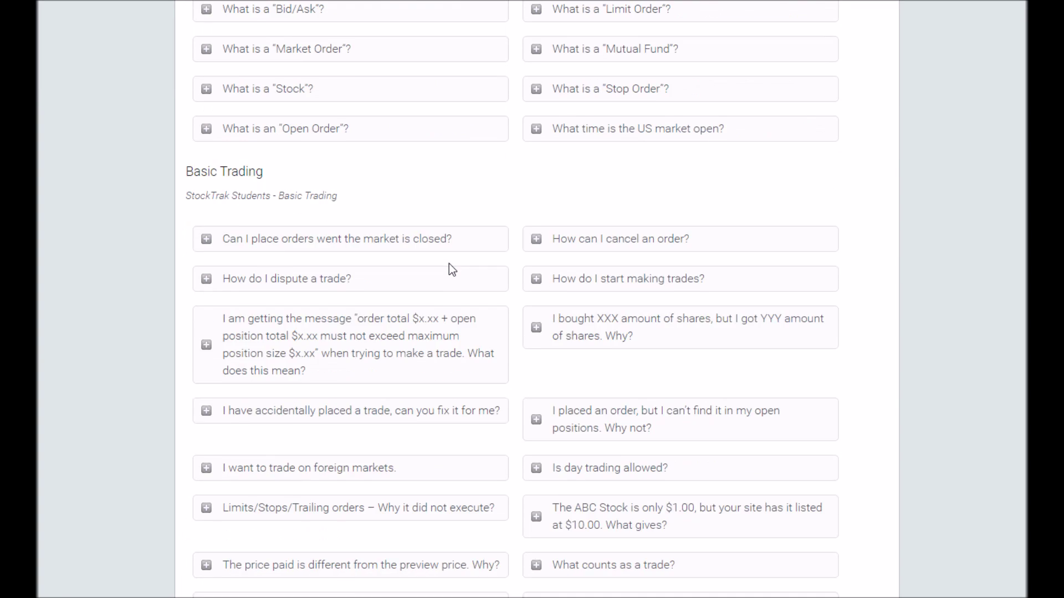
{"action": "scroll", "coordinate": [448, 264], "scroll_direction": "down", "scroll_amount": 10}
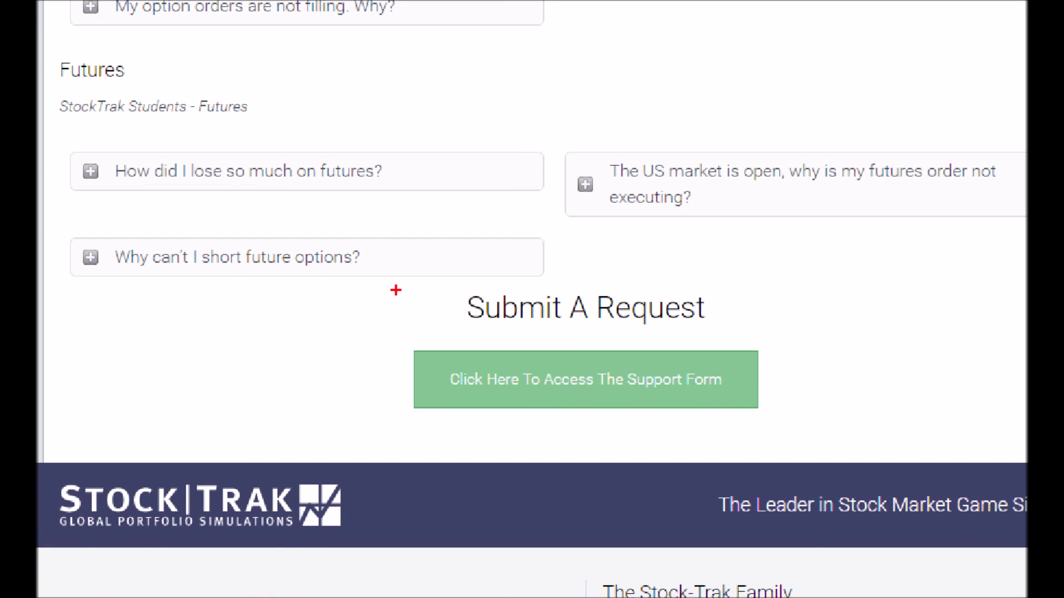
{"action": "left_click_drag", "start_coordinate": [375, 272], "coordinate": [793, 438]}
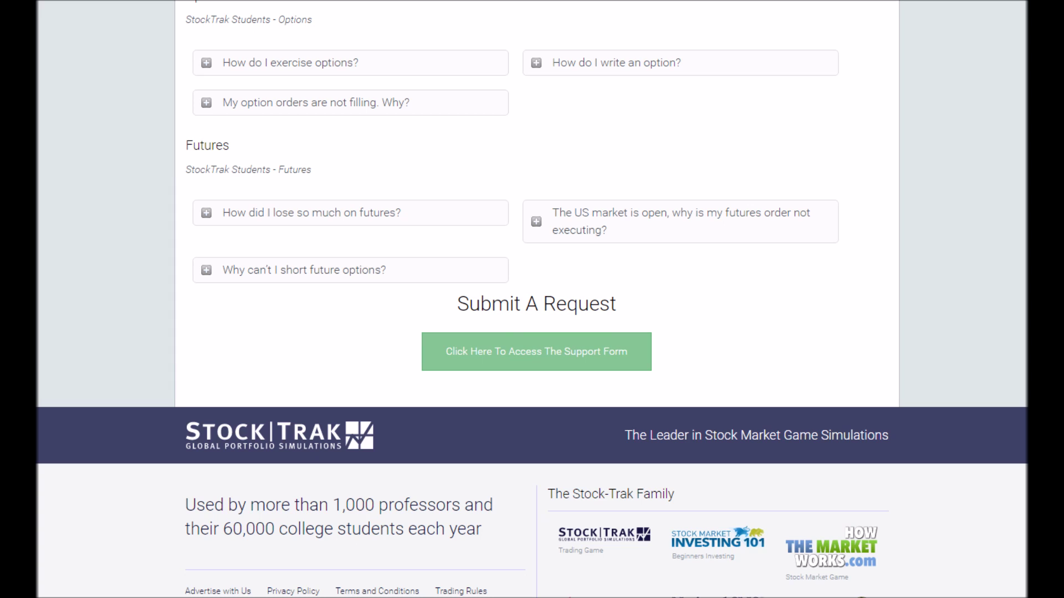